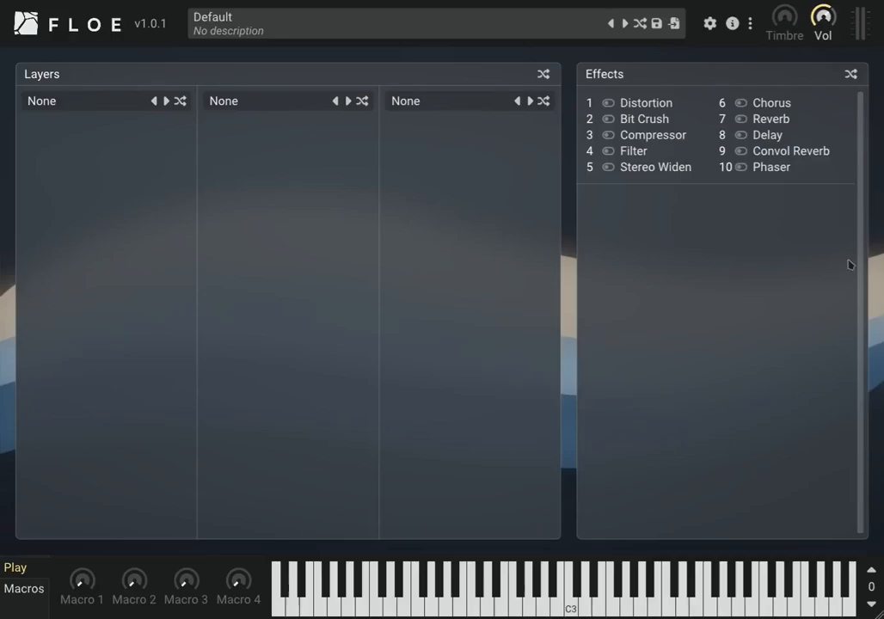
Step: Examine the package installation and general options in Preferences, and close the dialog
{"action": "left_click", "coordinate": [710, 24]}
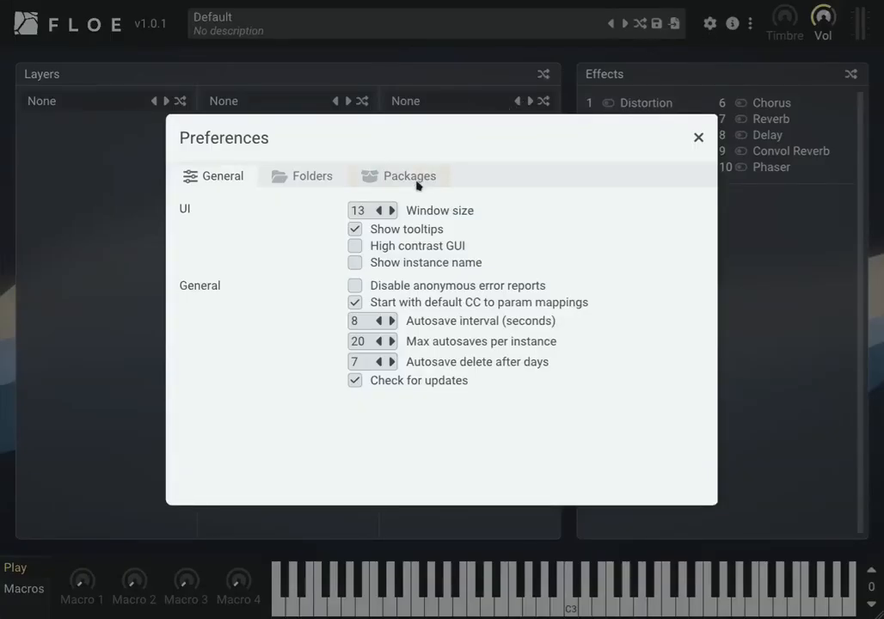
{"action": "left_click", "coordinate": [417, 183]}
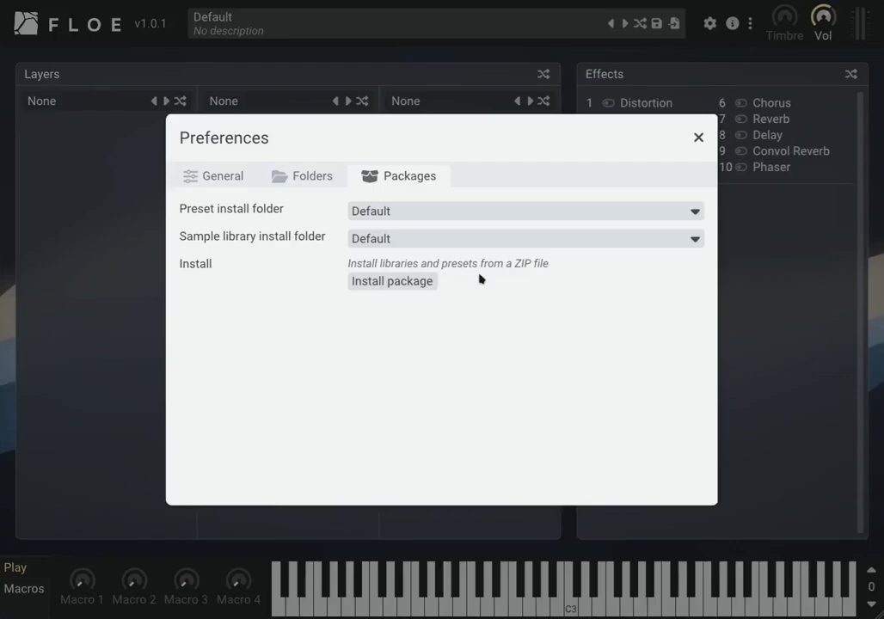
{"action": "left_click", "coordinate": [698, 137]}
{"action": "left_click", "coordinate": [710, 23]}
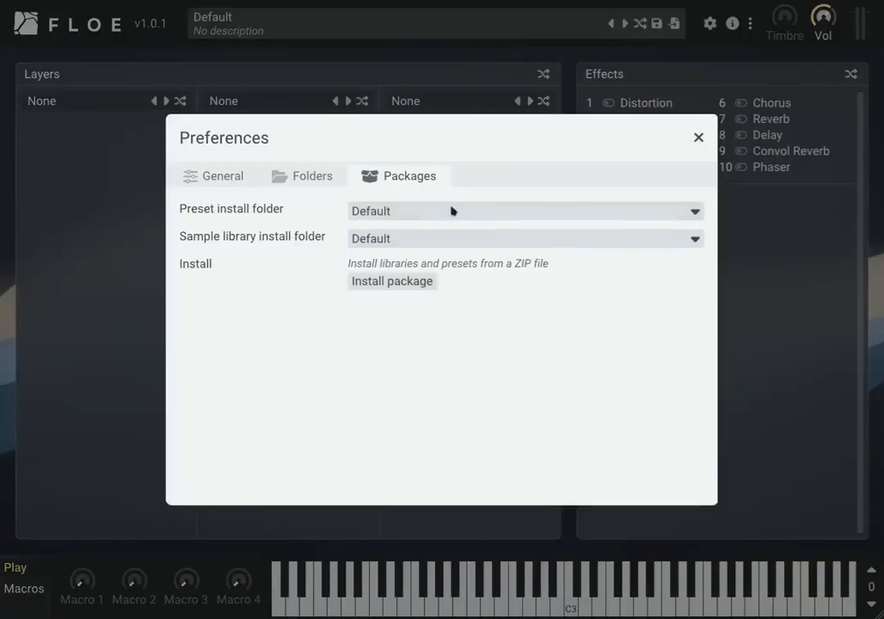
{"action": "left_click", "coordinate": [241, 178]}
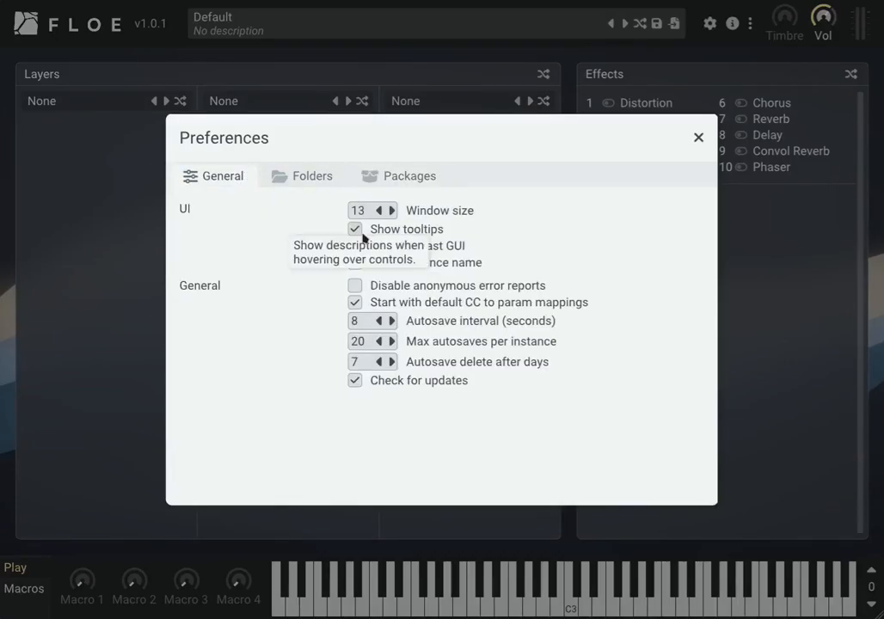
{"action": "left_click", "coordinate": [362, 234]}
{"action": "left_click", "coordinate": [698, 137]}
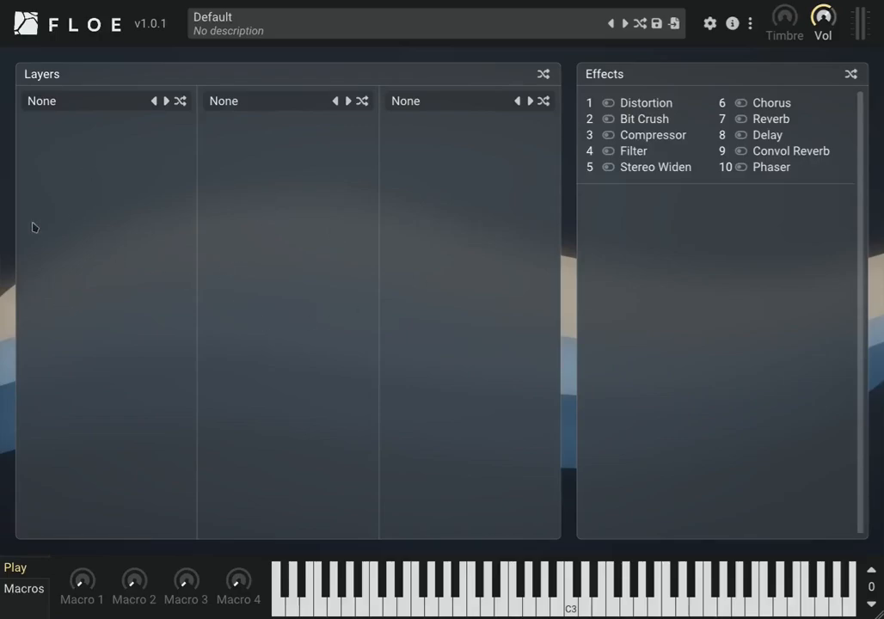
Step: Load Celtic Harp into layer 1 and replace it with the core Dulcitone instrument
{"action": "left_click", "coordinate": [57, 102]}
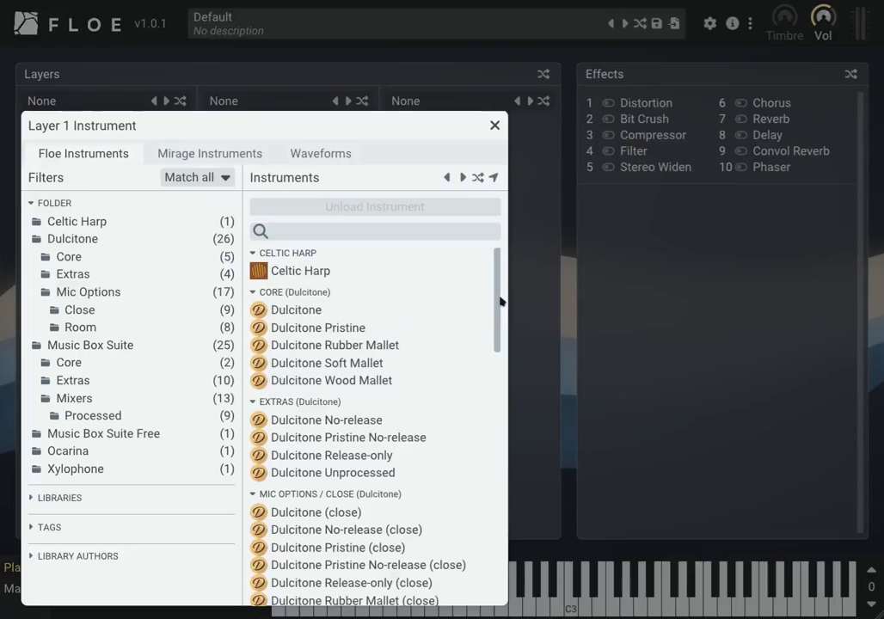
{"action": "left_click_drag", "start_coordinate": [501, 301], "coordinate": [510, 388]}
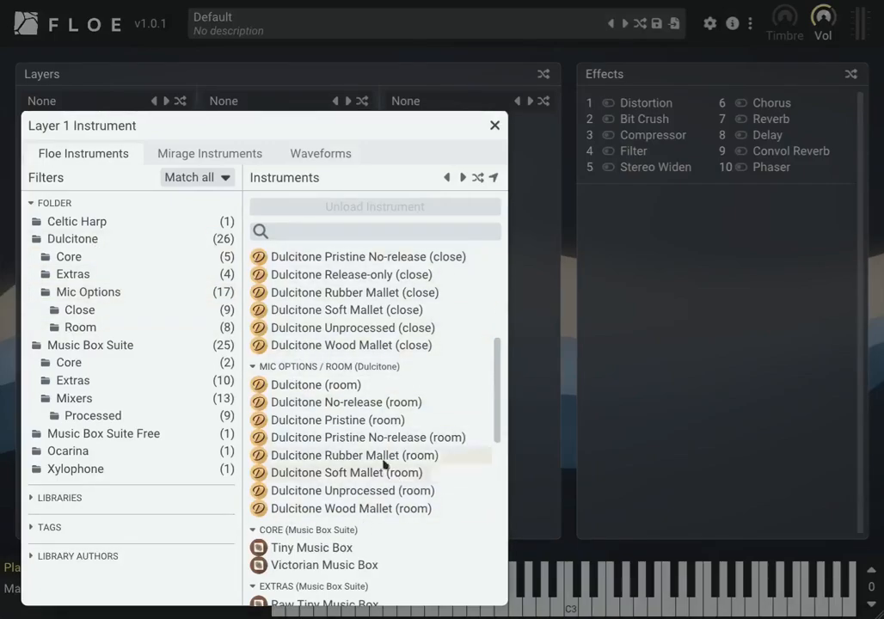
{"action": "scroll", "coordinate": [505, 379], "scroll_direction": "up", "scroll_amount": 1}
{"action": "left_click_drag", "start_coordinate": [505, 379], "coordinate": [501, 280]}
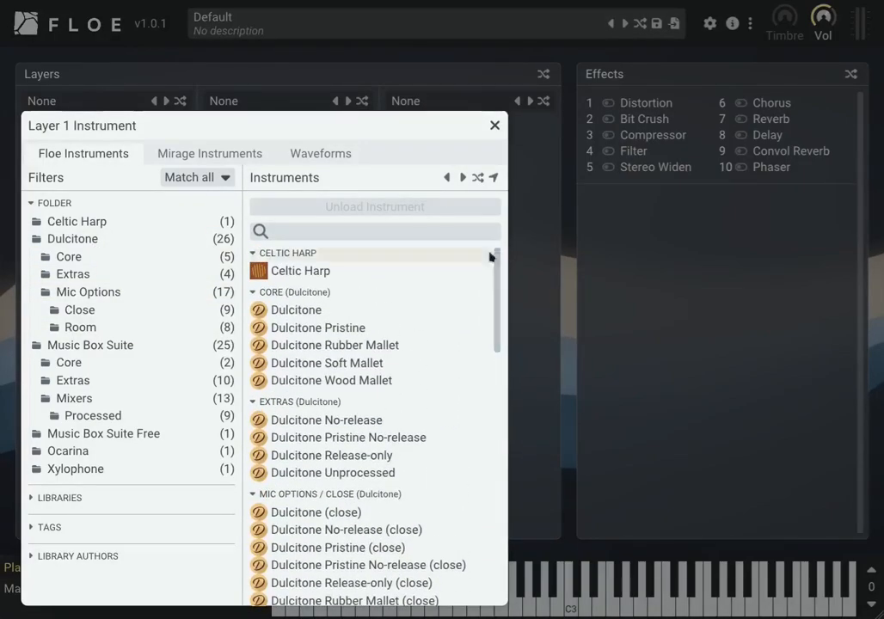
{"action": "left_click", "coordinate": [337, 279]}
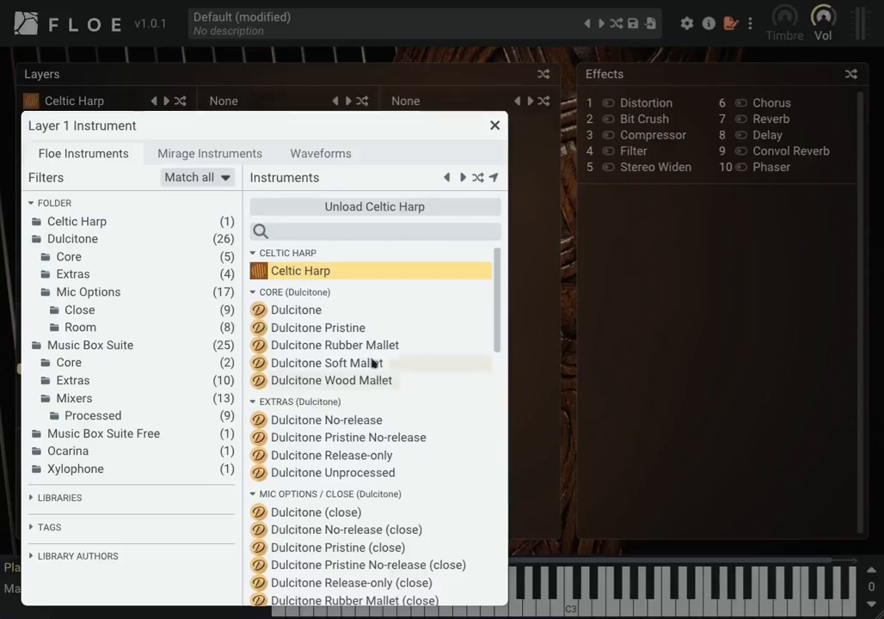
{"action": "double_click", "coordinate": [365, 310]}
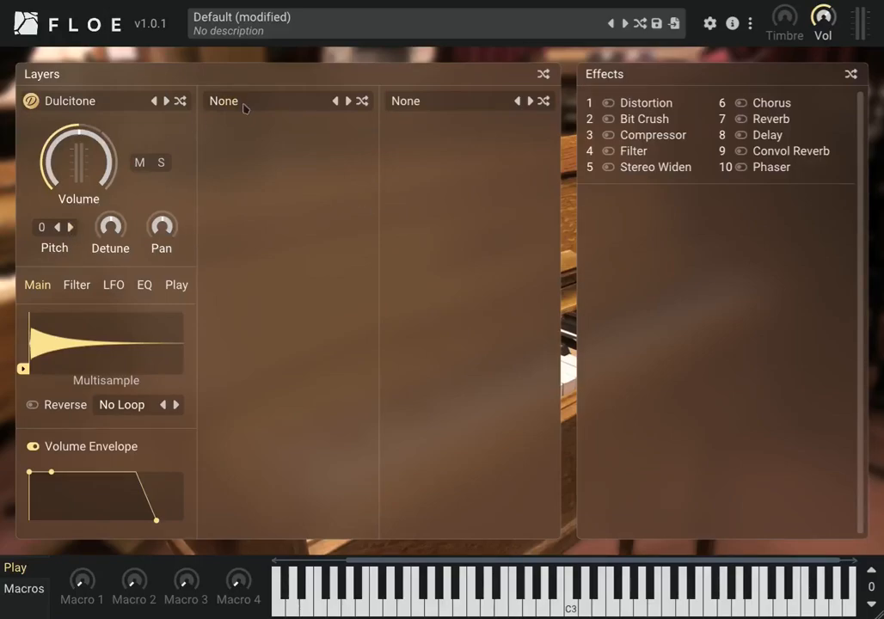
Step: Load Celtic Harp into layer 2 and unload it from that layer again
{"action": "left_click", "coordinate": [287, 102]}
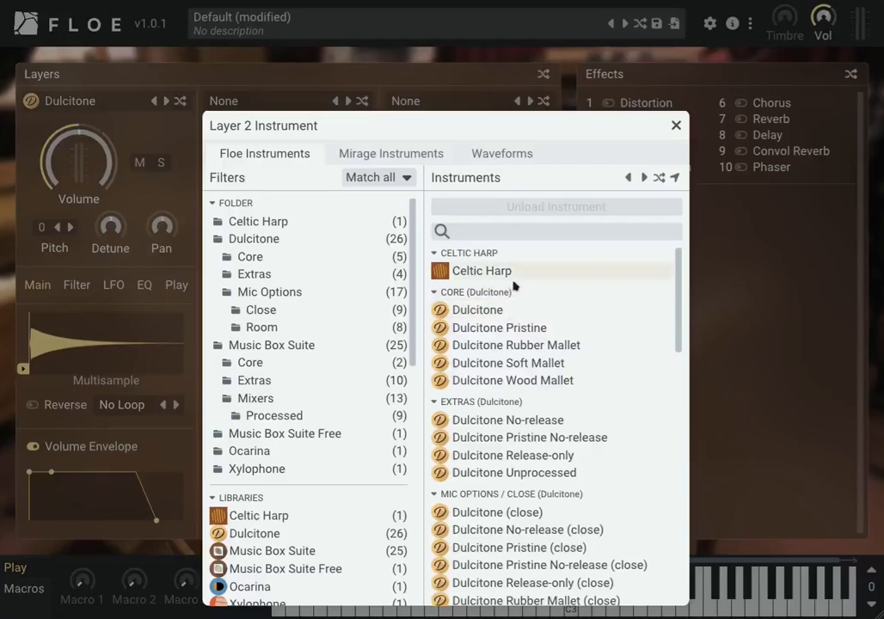
{"action": "left_click_drag", "start_coordinate": [681, 308], "coordinate": [681, 343]}
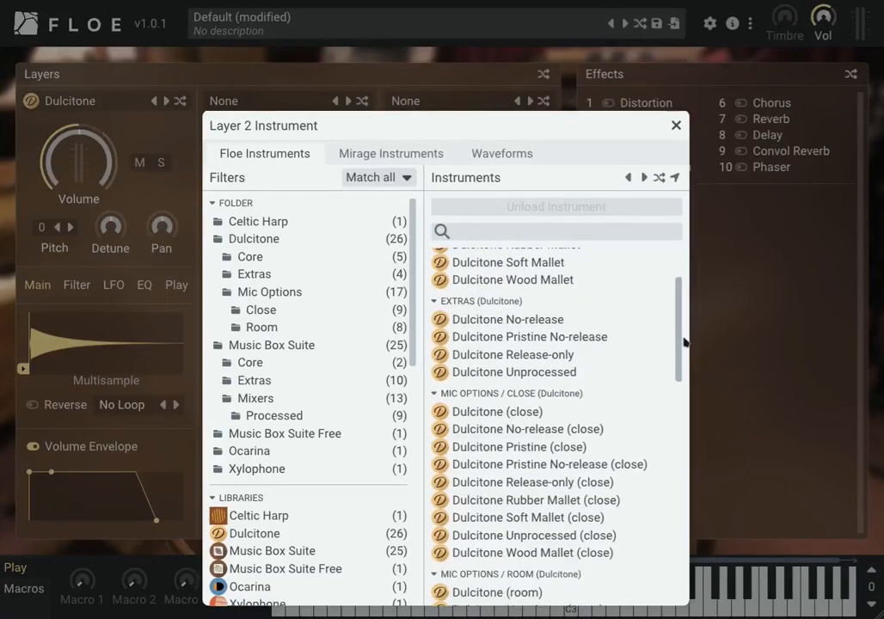
{"action": "scroll", "coordinate": [561, 361], "scroll_direction": "up", "scroll_amount": 3}
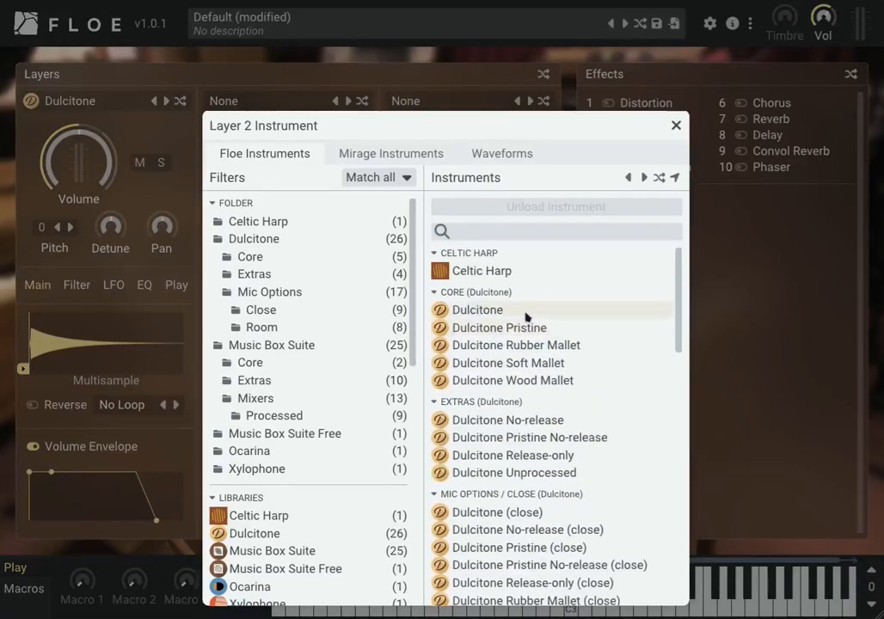
{"action": "left_click", "coordinate": [526, 271]}
{"action": "left_click", "coordinate": [757, 275]}
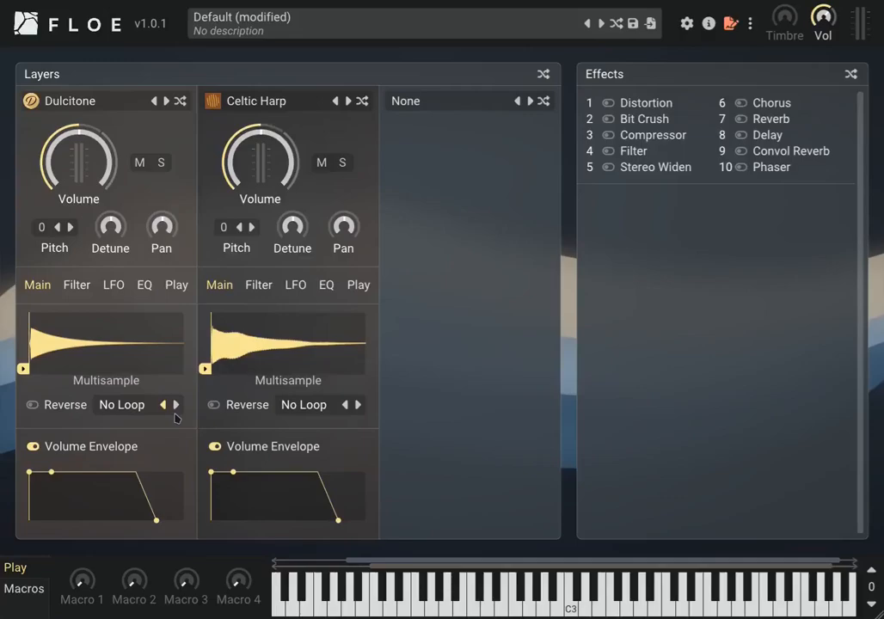
{"action": "left_click", "coordinate": [294, 106]}
{"action": "left_click", "coordinate": [487, 211]}
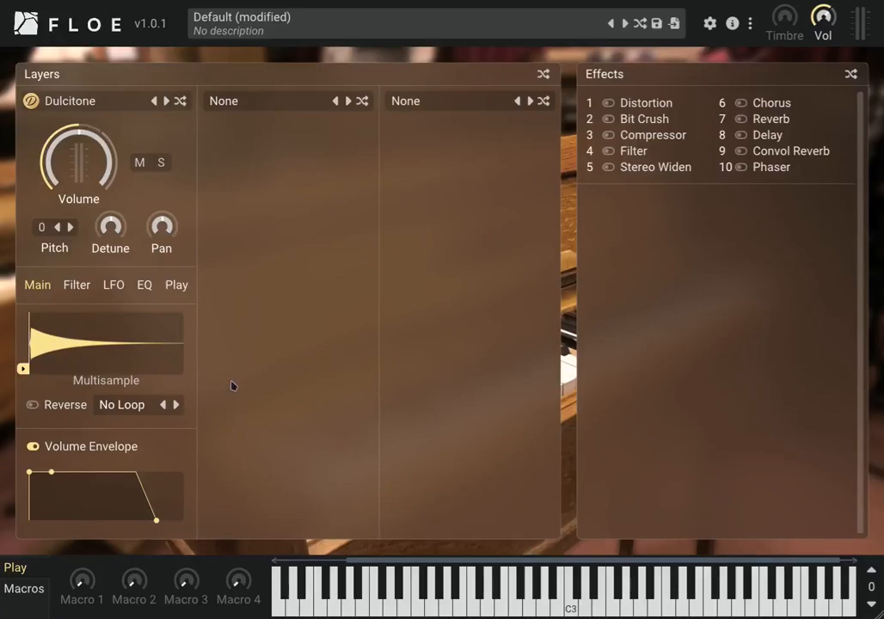
Step: Move the Dulcitone's sample start past the initial attack and set its loop mode to Custom Loop - Standard
{"action": "mouse_move", "coordinate": [30, 371]}
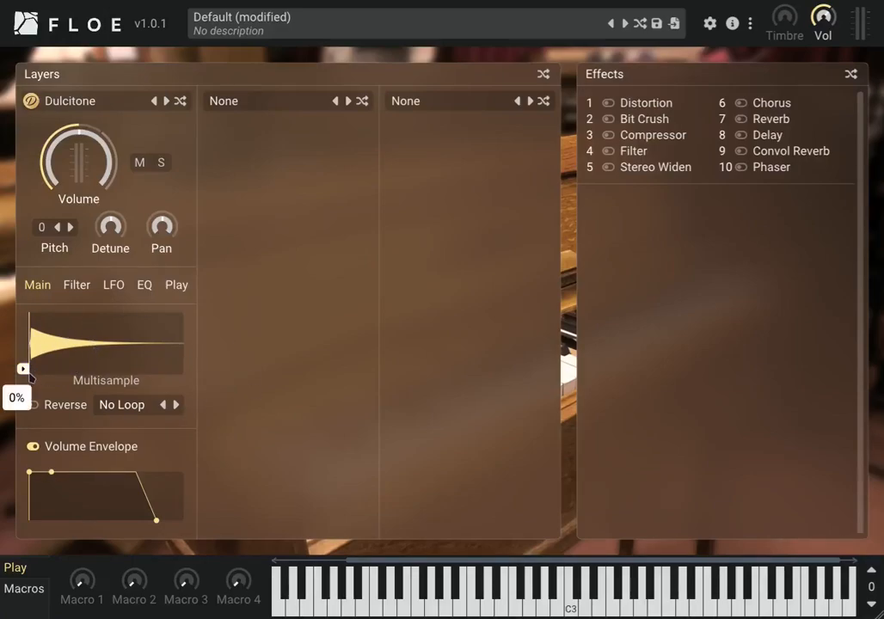
{"action": "left_click_drag", "start_coordinate": [30, 373], "coordinate": [51, 369]}
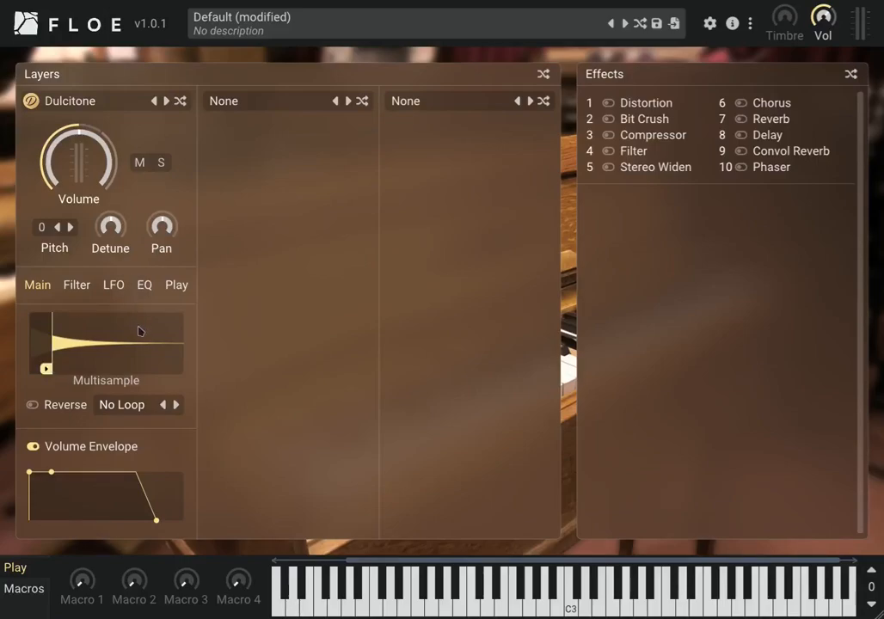
{"action": "left_click", "coordinate": [136, 406]}
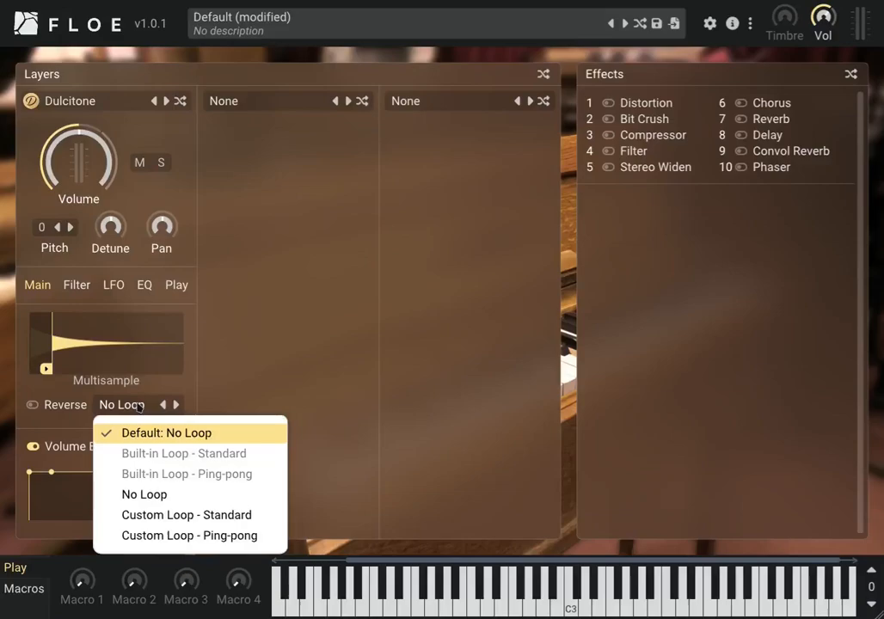
{"action": "left_click", "coordinate": [200, 516]}
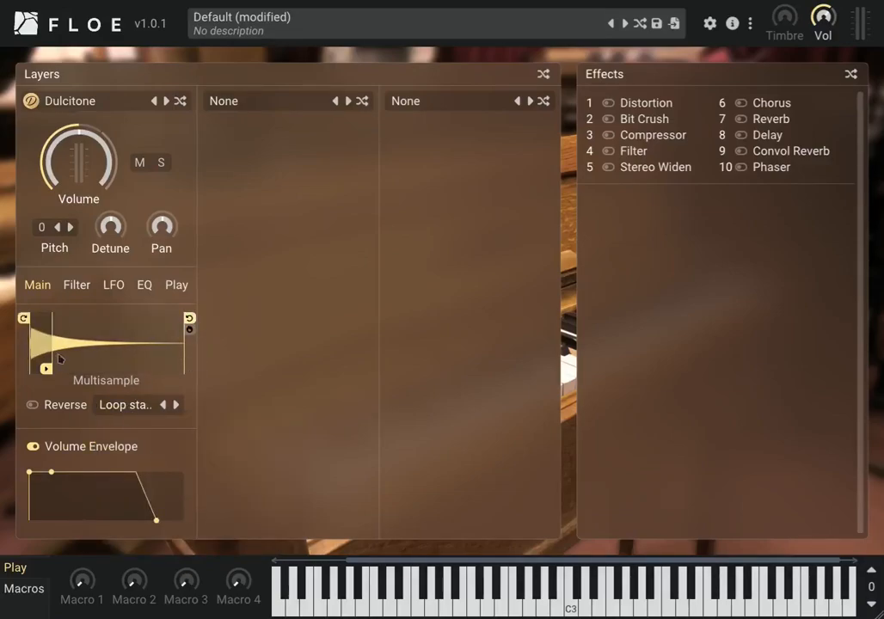
Step: Narrow the loop region to the middle part of the Dulcitone waveform and add a crossfade at its ends
{"action": "left_click_drag", "start_coordinate": [23, 320], "coordinate": [86, 329]}
{"action": "mouse_move", "coordinate": [190, 320]}
{"action": "left_mouse_down"}
{"action": "mouse_move", "coordinate": [181, 328]}
{"action": "mouse_move", "coordinate": [126, 322]}
{"action": "left_mouse_up"}
{"action": "left_click_drag", "start_coordinate": [95, 353], "coordinate": [114, 332]}
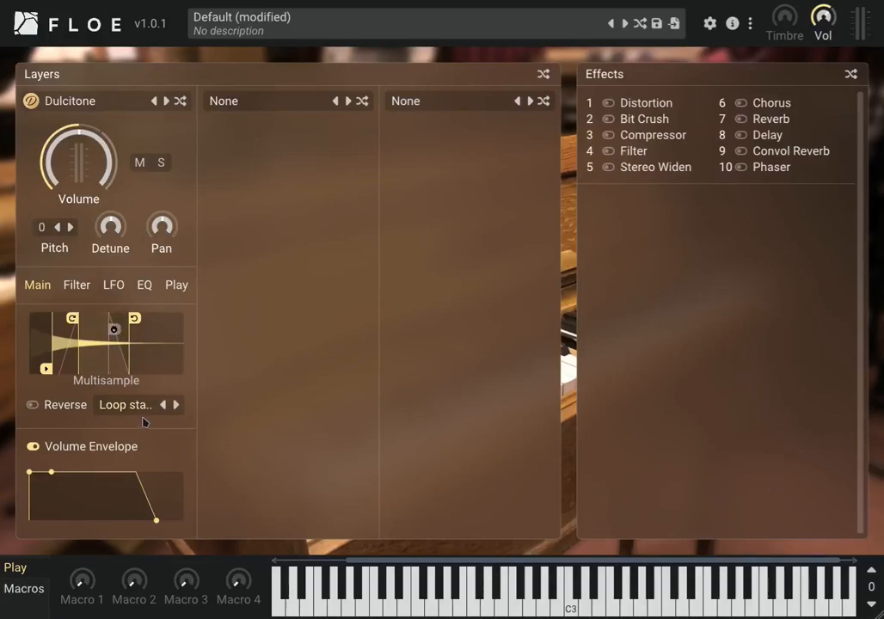
Step: Set the loop mode to Custom Loop - Ping-pong and shorten the loop region and crossfade close to the sample start
{"action": "left_click", "coordinate": [134, 405]}
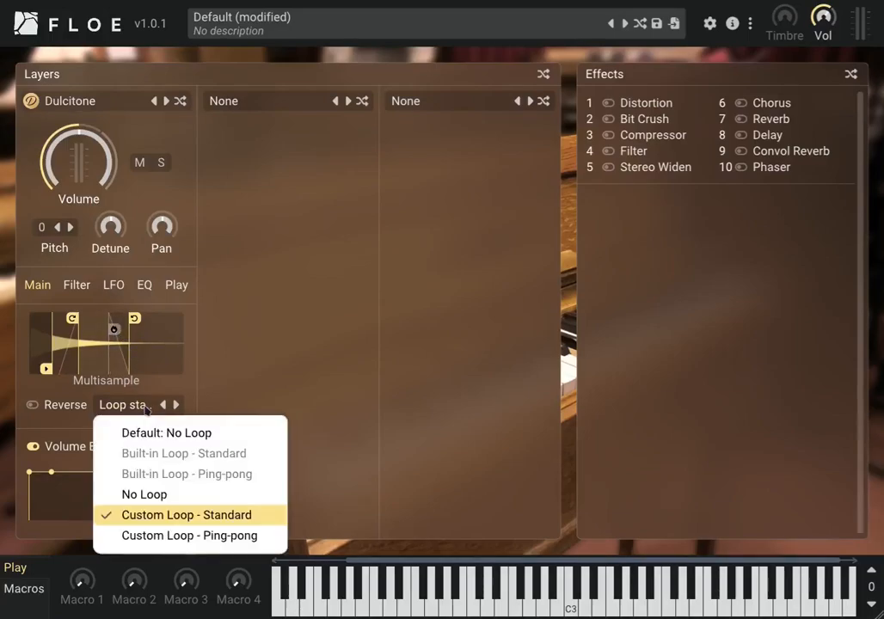
{"action": "left_click", "coordinate": [200, 533]}
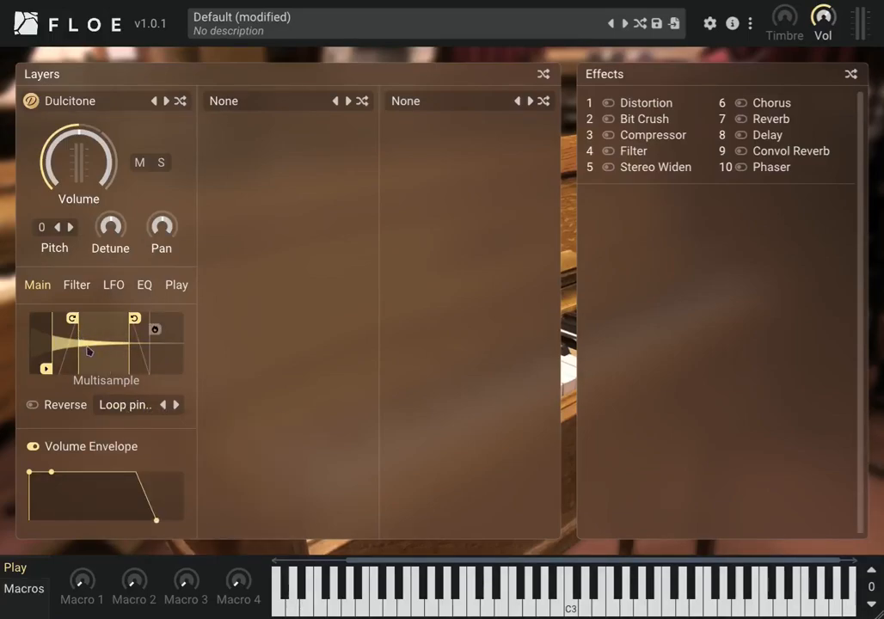
{"action": "left_click", "coordinate": [135, 406]}
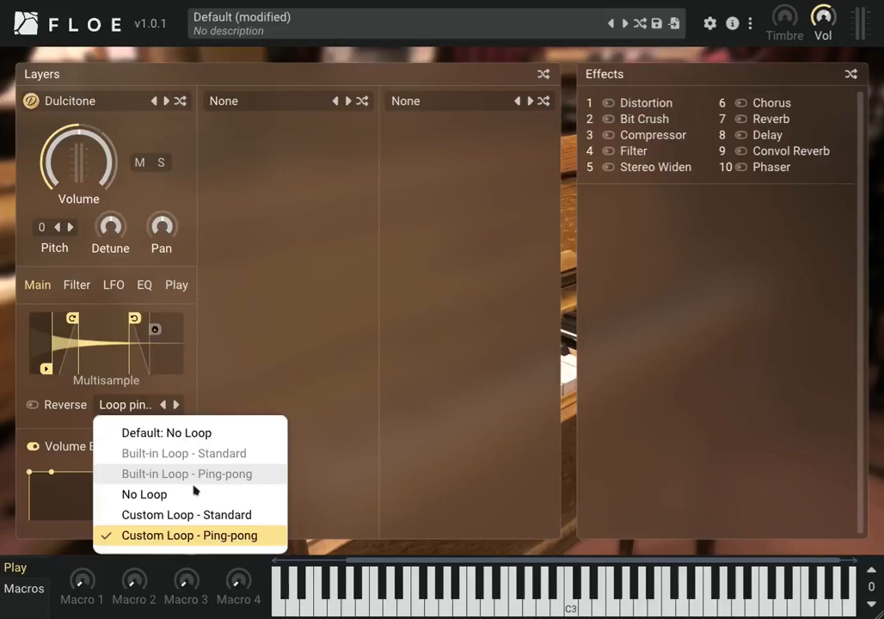
{"action": "left_click", "coordinate": [207, 385]}
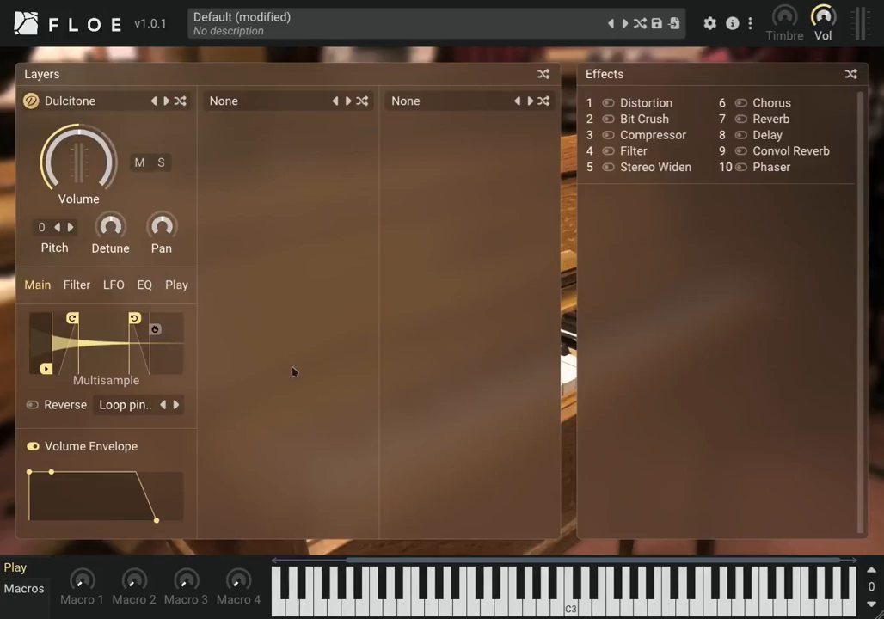
{"action": "mouse_move", "coordinate": [135, 330]}
{"action": "left_mouse_down"}
{"action": "mouse_move", "coordinate": [103, 331]}
{"action": "mouse_move", "coordinate": [117, 341]}
{"action": "mouse_move", "coordinate": [88, 358]}
{"action": "left_mouse_up"}
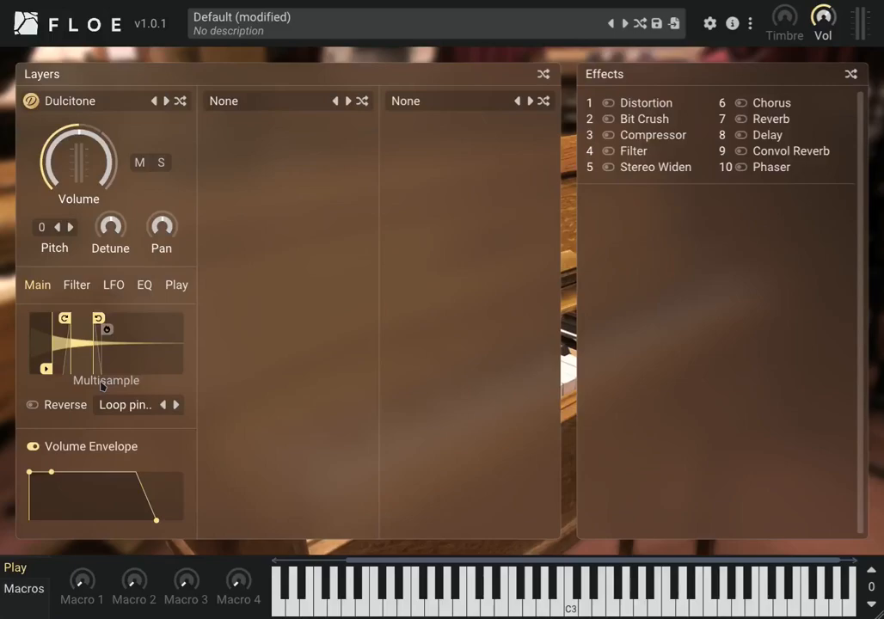
{"action": "left_click", "coordinate": [152, 406]}
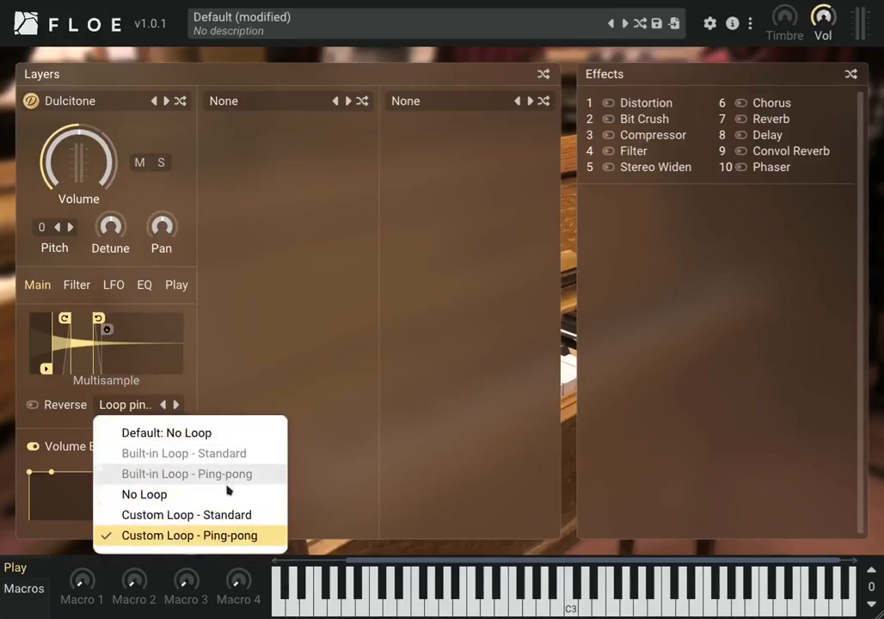
{"action": "left_click", "coordinate": [322, 417]}
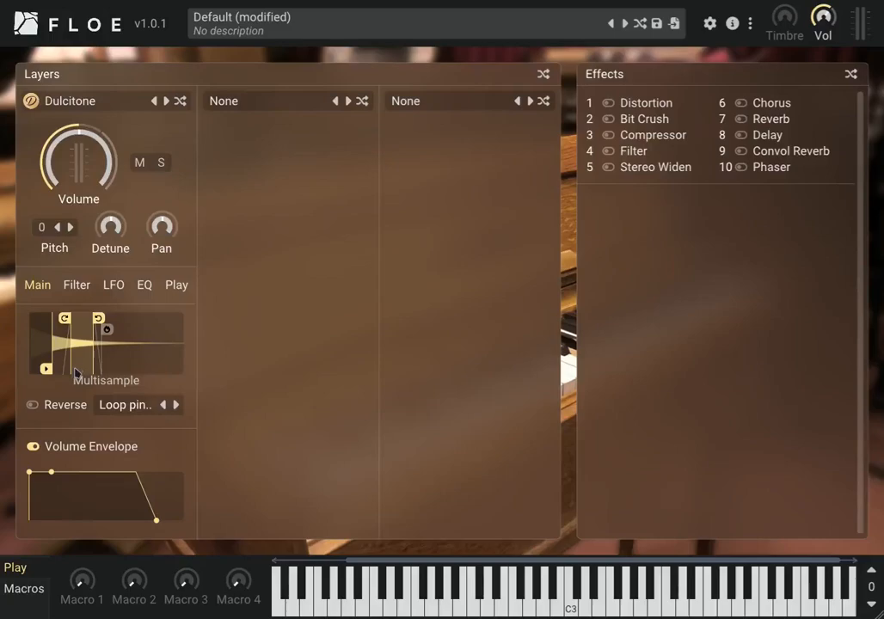
Step: Try reversed playback, nudge the sample start slightly forward, and turn Reverse back off
{"action": "left_click", "coordinate": [61, 409]}
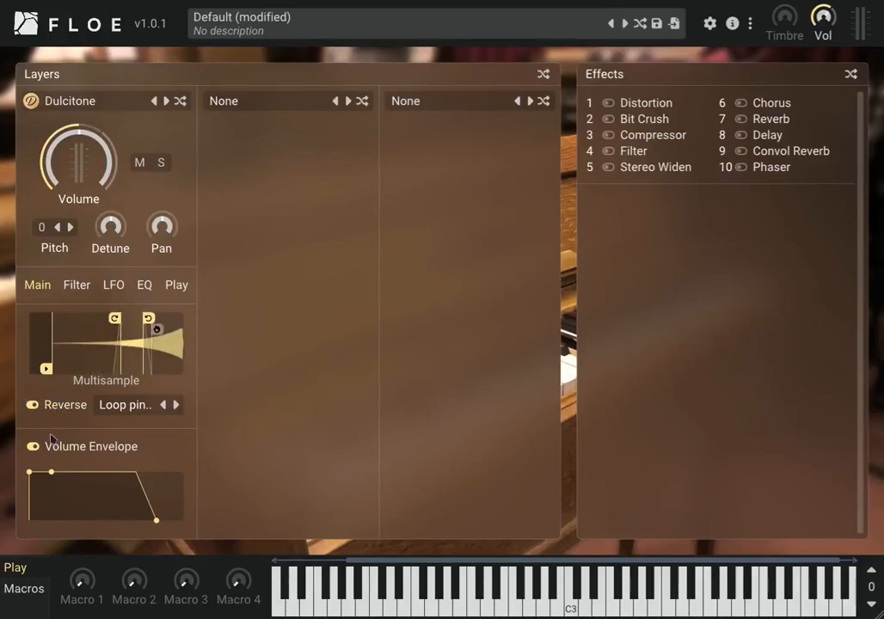
{"action": "mouse_move", "coordinate": [46, 368]}
{"action": "left_mouse_down"}
{"action": "mouse_move", "coordinate": [35, 368]}
{"action": "mouse_move", "coordinate": [99, 369]}
{"action": "mouse_move", "coordinate": [48, 369]}
{"action": "left_mouse_up"}
{"action": "left_click", "coordinate": [50, 401]}
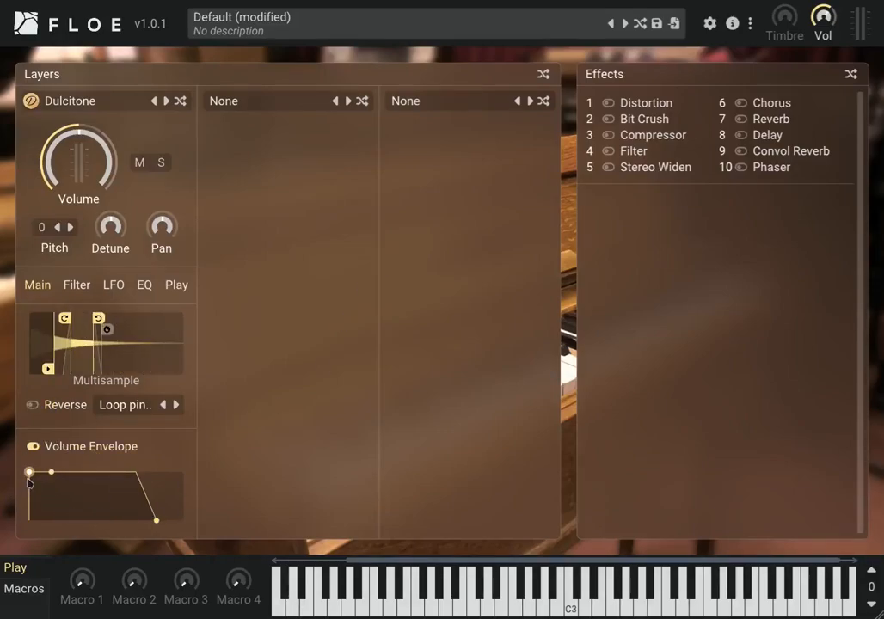
Step: Shape the volume envelope with a slower attack, about 4.4 s decay, about -4.3 dB sustain and a longer release
{"action": "left_click_drag", "start_coordinate": [30, 480], "coordinate": [93, 487]}
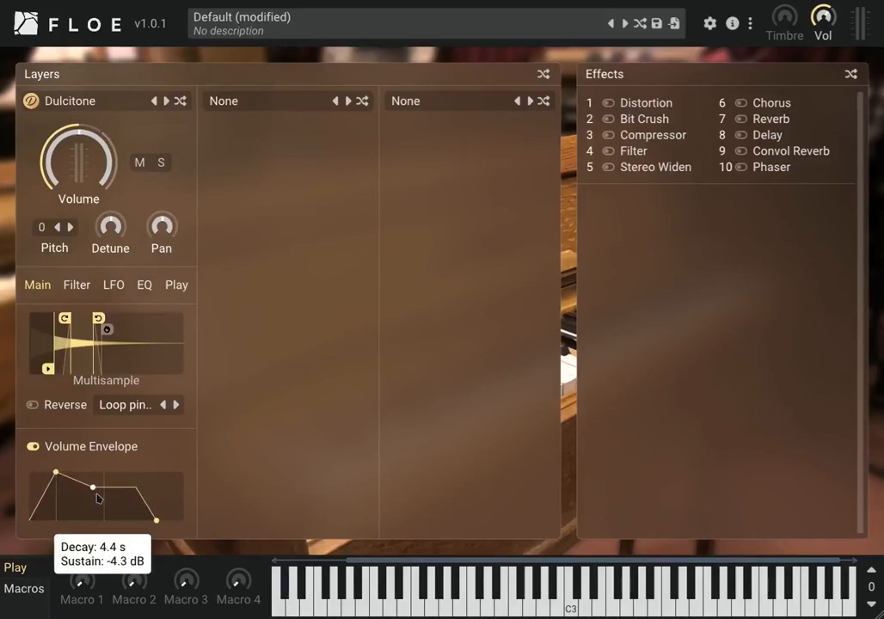
{"action": "left_click_drag", "start_coordinate": [157, 520], "coordinate": [188, 520]}
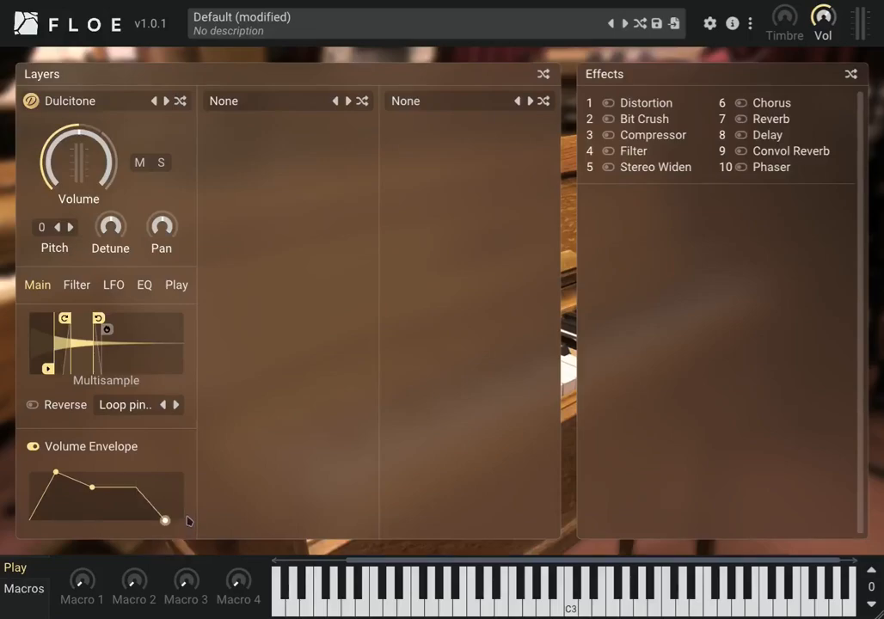
Step: Enable the Dulcitone layer's low-pass filter and apply its envelope by a moderate positive amount, with longer decay and reduced sustain
{"action": "left_click", "coordinate": [81, 292]}
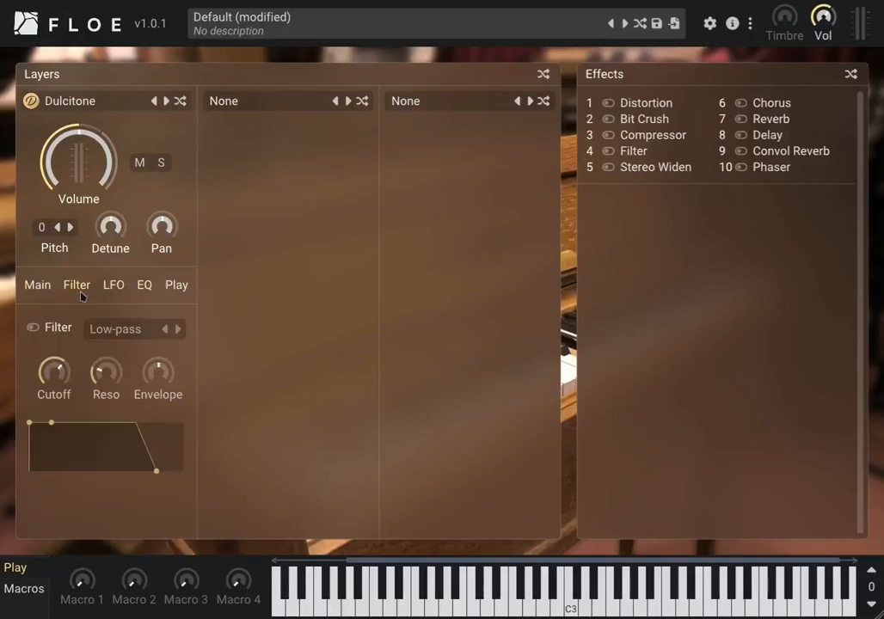
{"action": "left_click", "coordinate": [71, 333]}
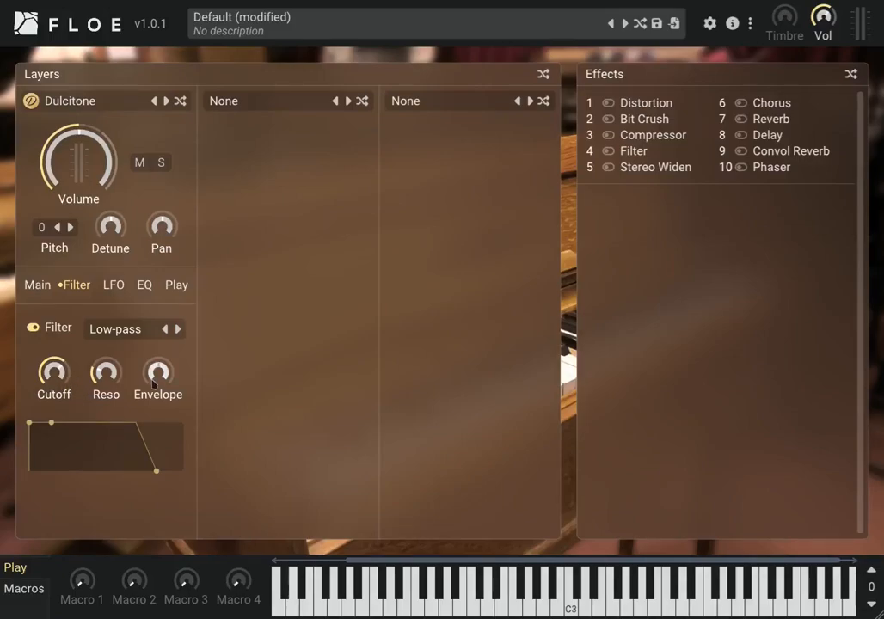
{"action": "left_click_drag", "start_coordinate": [52, 427], "coordinate": [76, 436]}
{"action": "left_click_drag", "start_coordinate": [169, 382], "coordinate": [172, 339]}
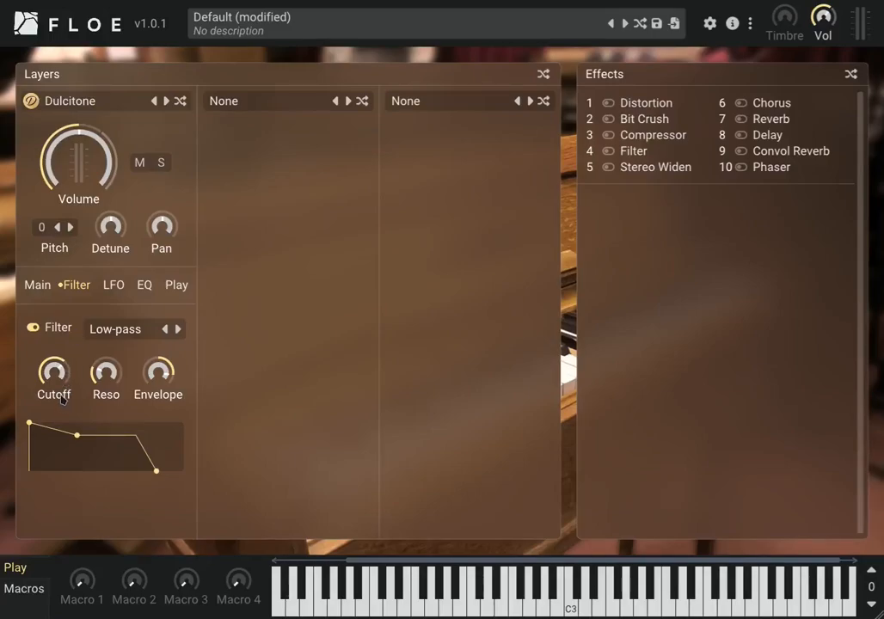
{"action": "left_click_drag", "start_coordinate": [161, 378], "coordinate": [174, 331]}
Step: Reshape the filter envelope with a slower attack, full sustain and a longer release
{"action": "left_click_drag", "start_coordinate": [28, 423], "coordinate": [62, 422]}
{"action": "left_click_drag", "start_coordinate": [113, 436], "coordinate": [108, 422]}
{"action": "left_click_drag", "start_coordinate": [148, 471], "coordinate": [170, 472]}
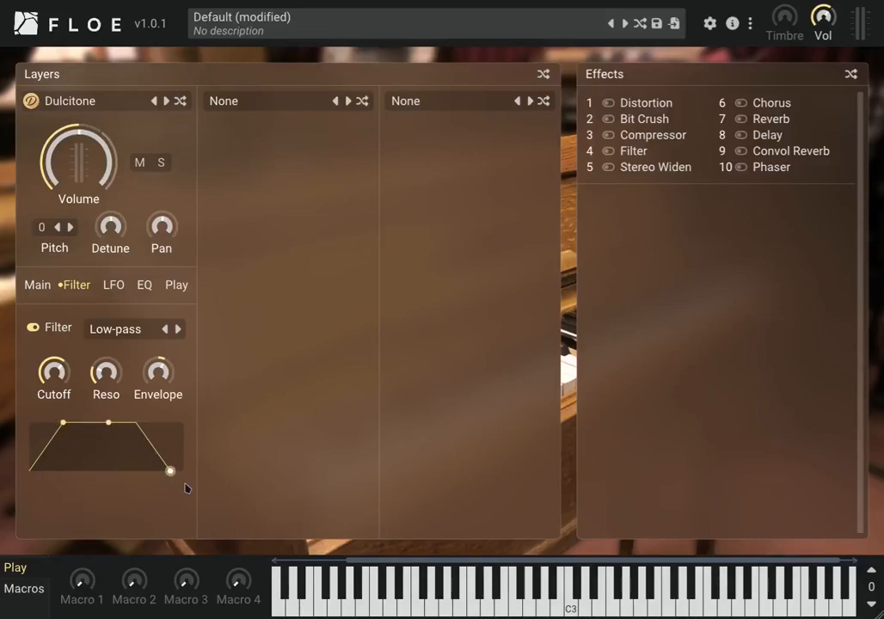
Step: Turn off the Dulcitone layer's filter, enable its LFO, and look through the LFO target options
{"action": "left_click", "coordinate": [56, 328]}
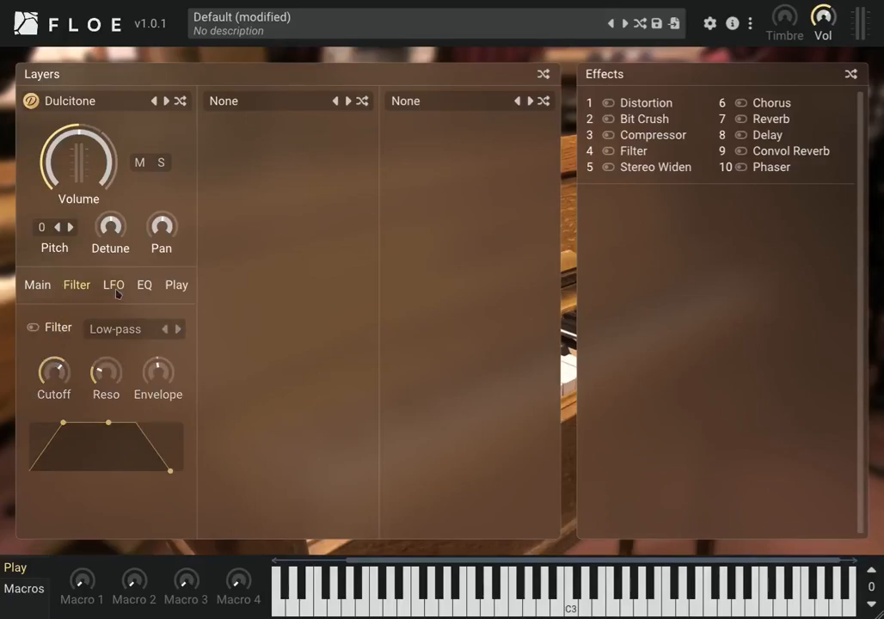
{"action": "left_click", "coordinate": [114, 285]}
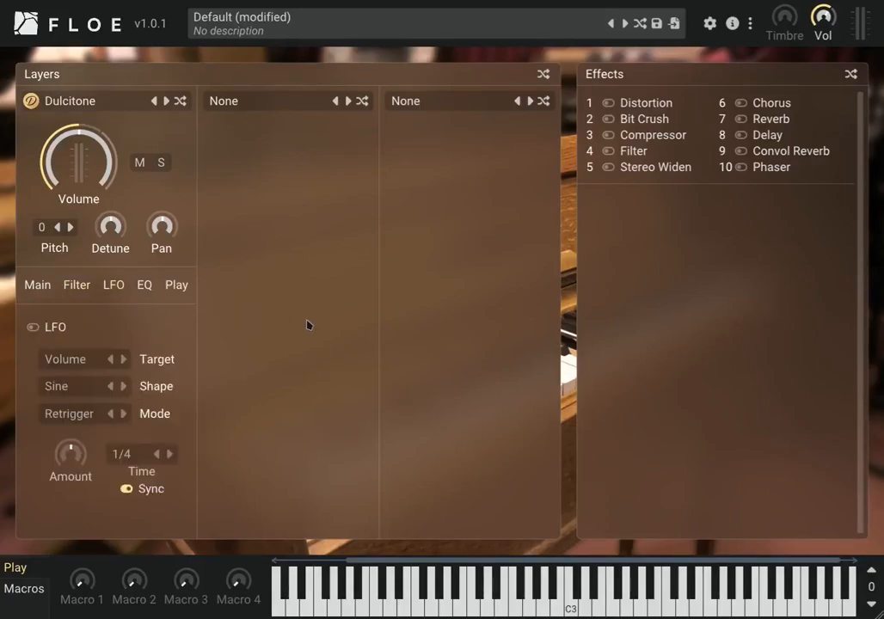
{"action": "left_click", "coordinate": [57, 327]}
{"action": "left_click", "coordinate": [81, 360]}
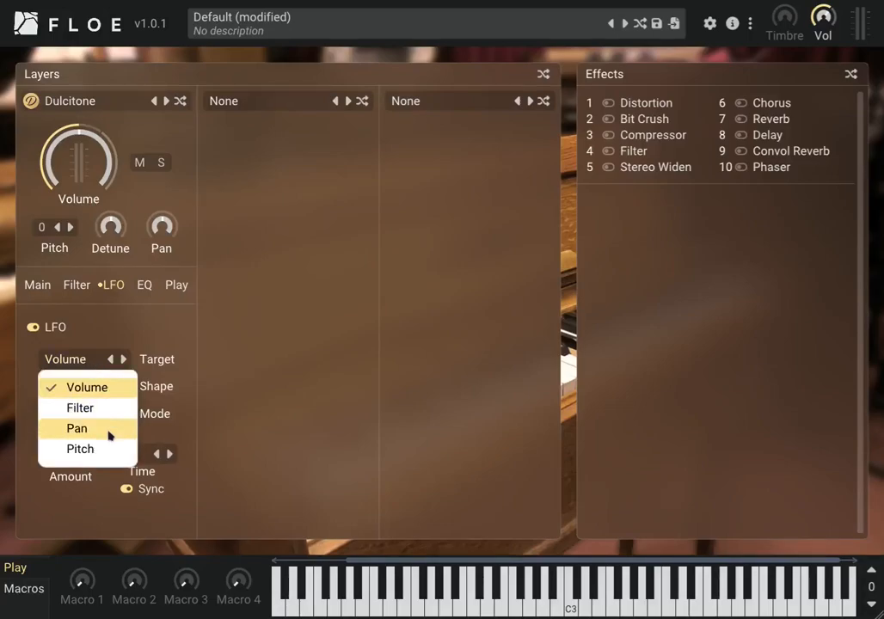
{"action": "left_click", "coordinate": [124, 286]}
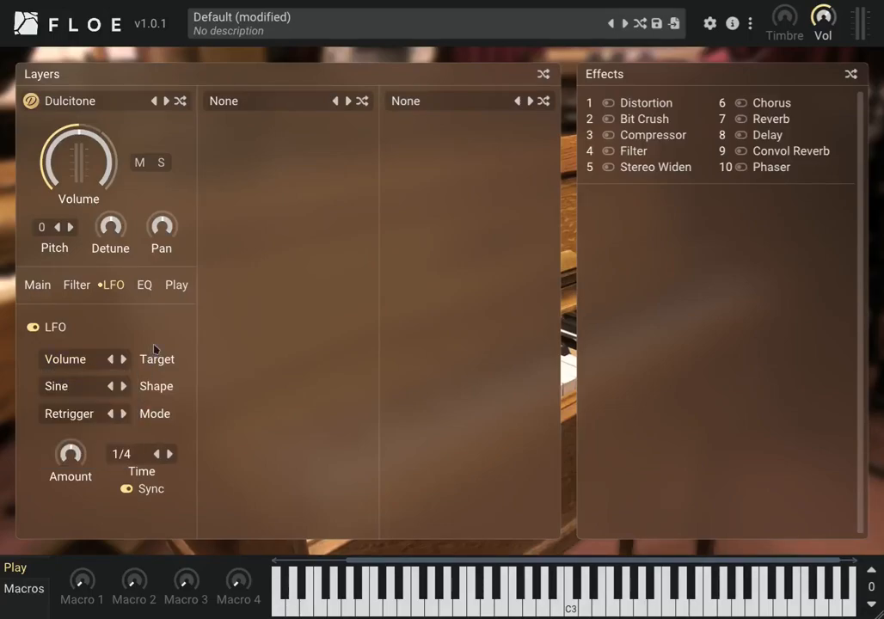
Step: Review the Dulcitone layer's EQ and playback settings and set its transpose to 2
{"action": "left_click", "coordinate": [145, 286]}
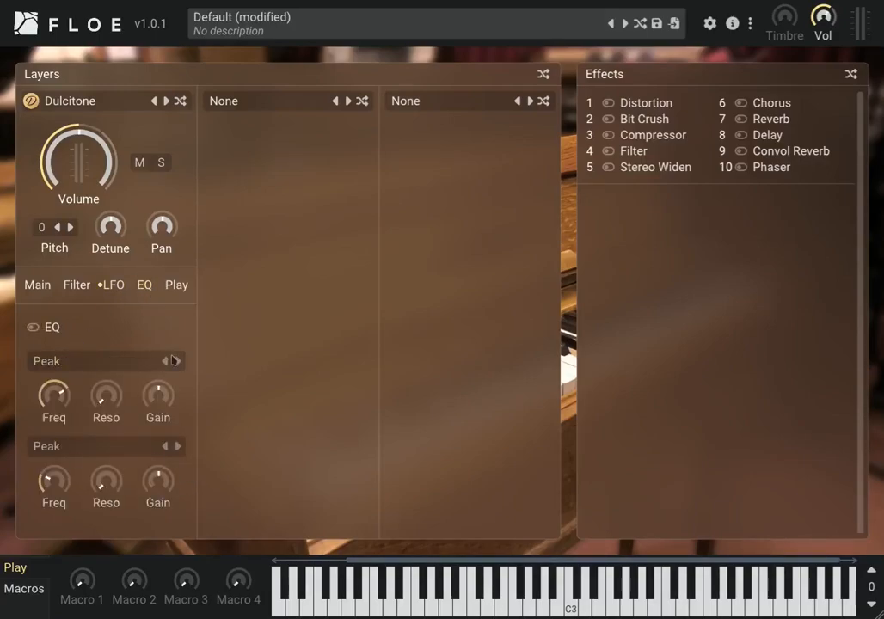
{"action": "left_click", "coordinate": [176, 285]}
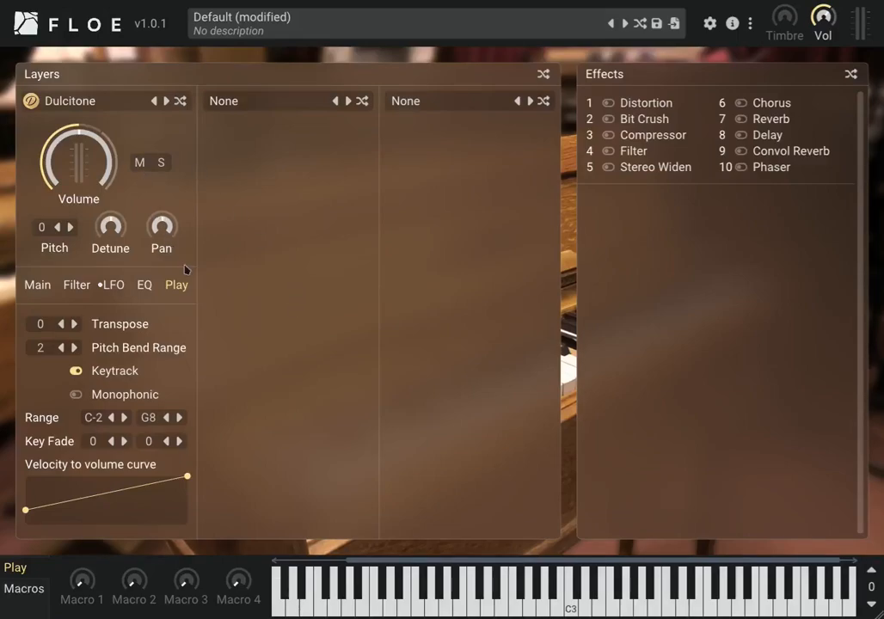
{"action": "left_click", "coordinate": [37, 285]}
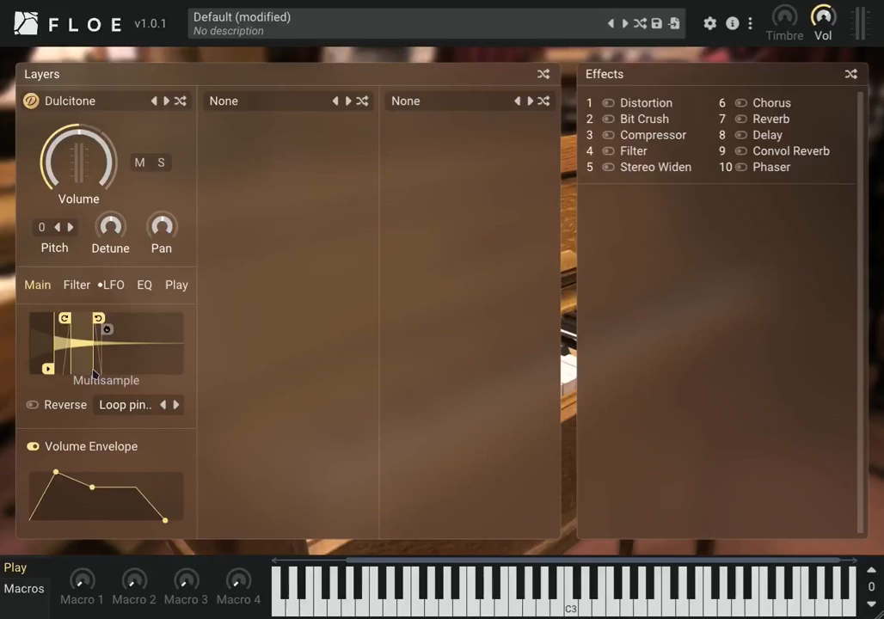
{"action": "left_click", "coordinate": [177, 285]}
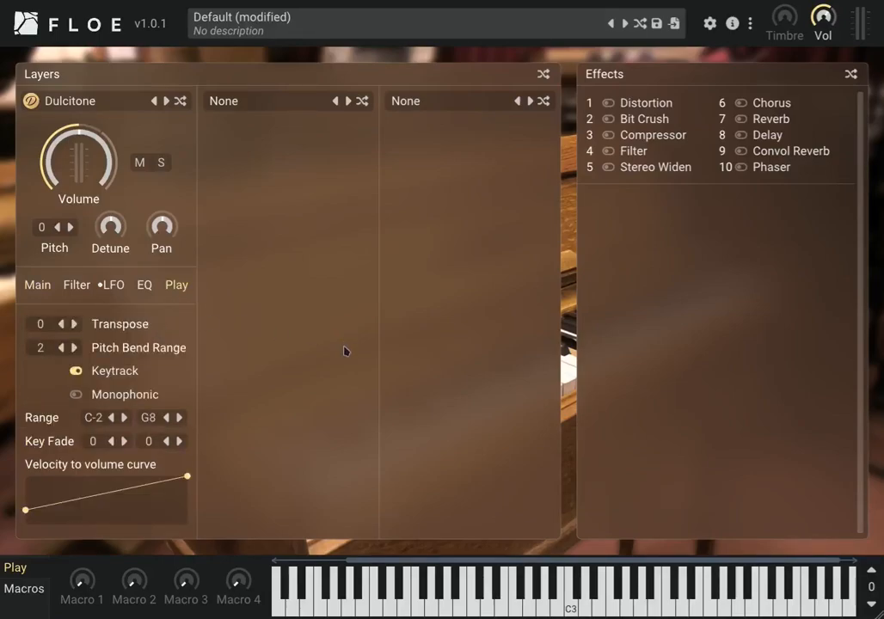
{"action": "left_click", "coordinate": [78, 327]}
{"action": "left_click", "coordinate": [78, 328]}
Step: Replace the first layer's instrument with Whur 2 from the Music Box Suite and show its main sample settings
{"action": "left_click", "coordinate": [89, 100]}
{"action": "left_click_drag", "start_coordinate": [503, 300], "coordinate": [516, 492]}
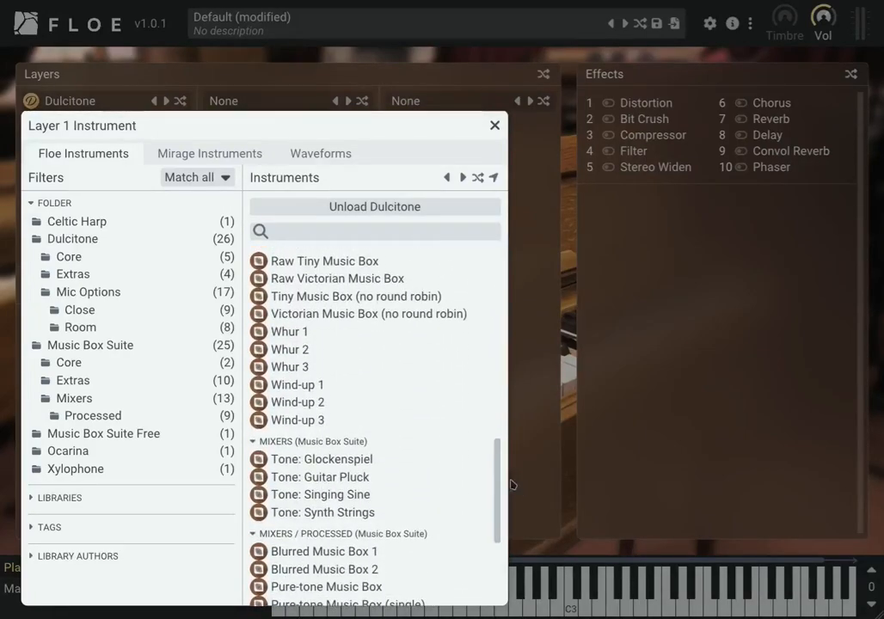
{"action": "left_click", "coordinate": [334, 353]}
{"action": "left_click", "coordinate": [544, 329]}
{"action": "left_click", "coordinate": [42, 285]}
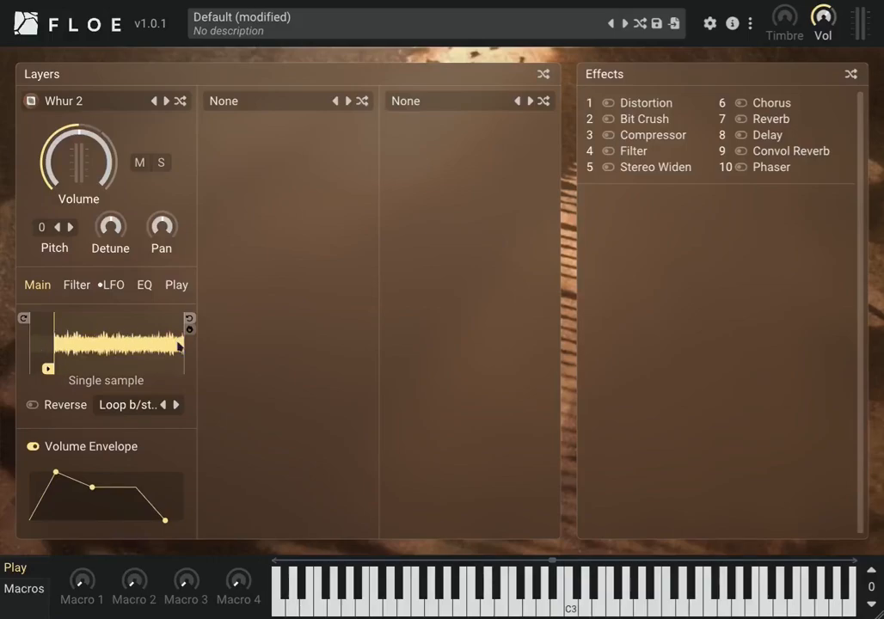
Step: Toggle Keytrack off and back on in the Whur 2 layer's playback settings
{"action": "left_click", "coordinate": [176, 285]}
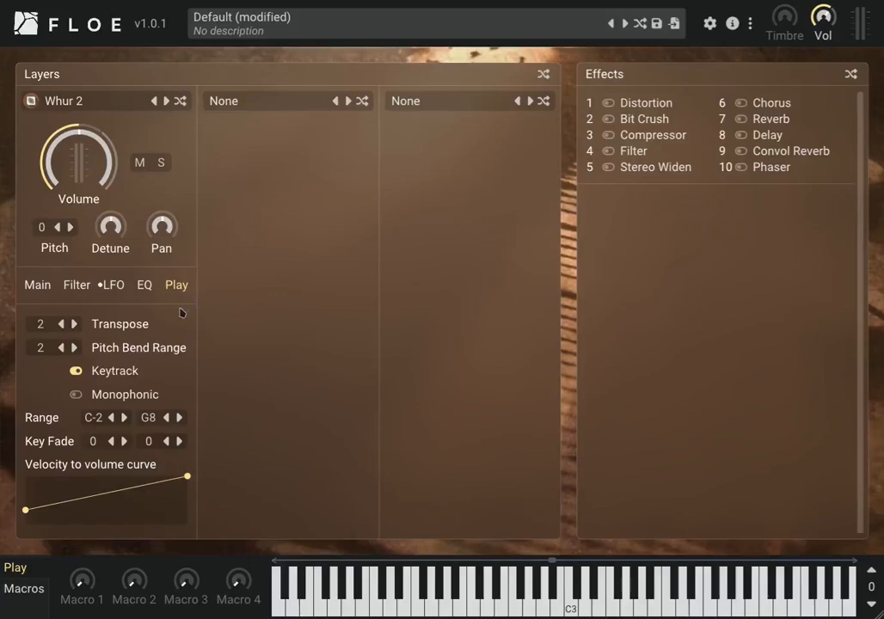
{"action": "left_click", "coordinate": [116, 376]}
{"action": "left_click", "coordinate": [96, 371]}
Step: Load the core Dulcitone instrument back into the first layer
{"action": "left_click", "coordinate": [79, 102]}
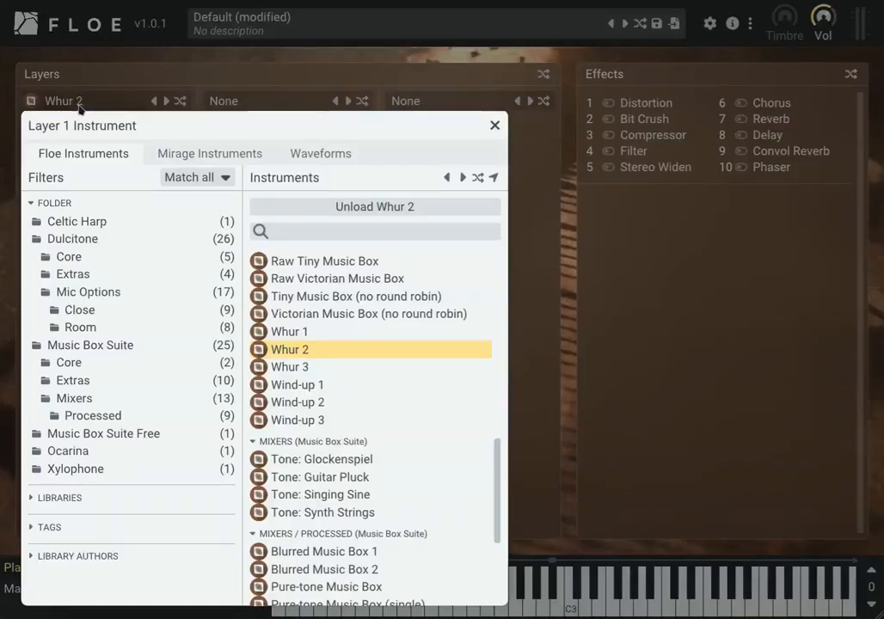
{"action": "left_click_drag", "start_coordinate": [501, 542], "coordinate": [501, 280]}
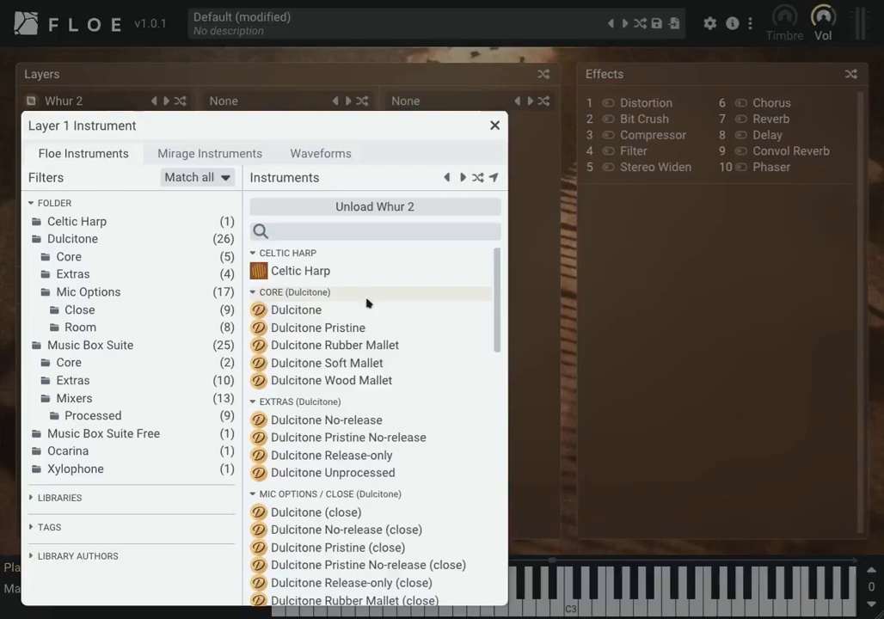
{"action": "double_click", "coordinate": [340, 309]}
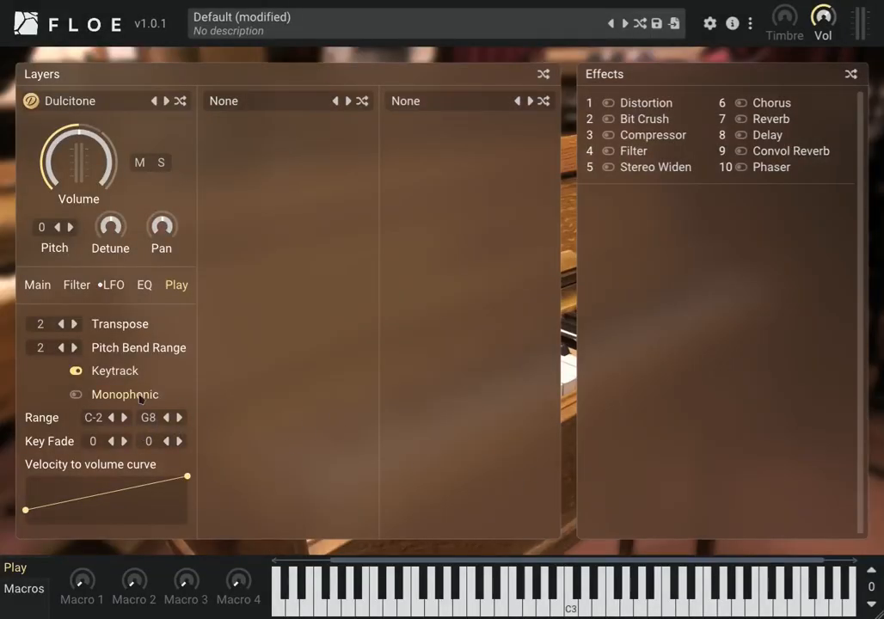
Step: Set the upper limit of the Dulcitone layer's key range to A#2 and sweep over the keys it covers
{"action": "left_click_drag", "start_coordinate": [153, 423], "coordinate": [162, 527]}
{"action": "mouse_move", "coordinate": [784, 569]}
{"action": "left_click_drag", "start_coordinate": [158, 419], "coordinate": [165, 541]}
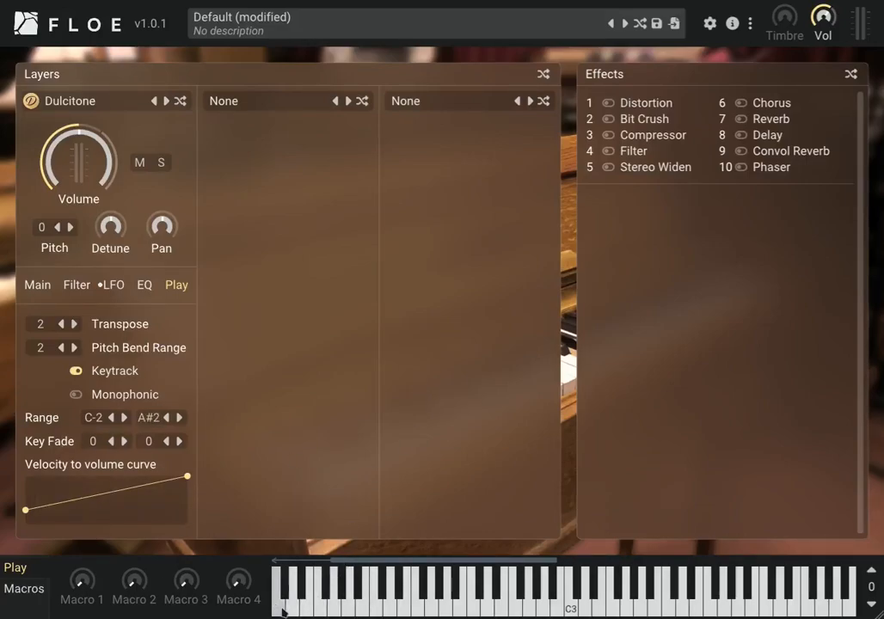
{"action": "mouse_move", "coordinate": [283, 612]}
{"action": "left_mouse_down"}
{"action": "mouse_move", "coordinate": [544, 606]}
{"action": "mouse_move", "coordinate": [555, 581]}
{"action": "left_mouse_up"}
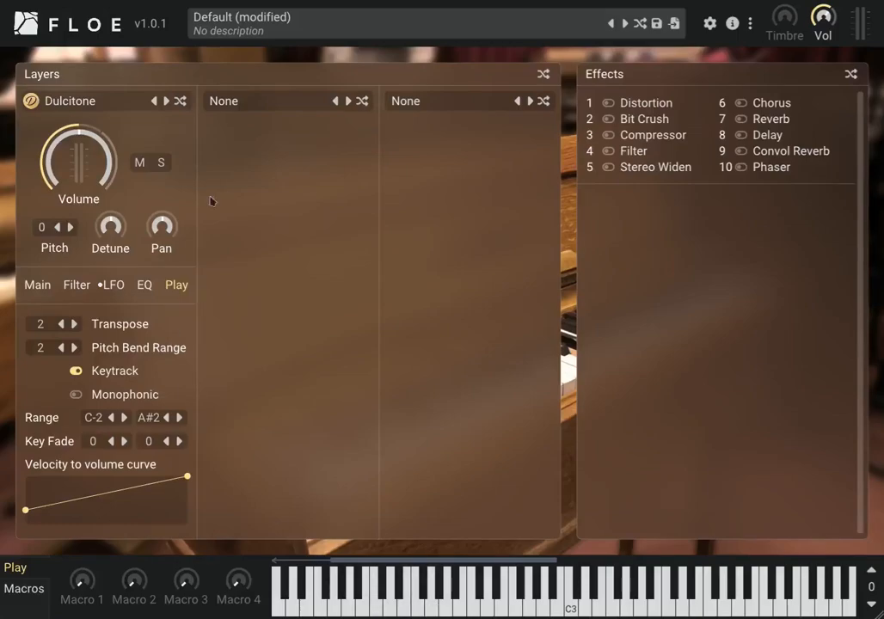
Step: Load Celtic Harp into the second layer and show that layer's playback settings
{"action": "left_click", "coordinate": [265, 98]}
{"action": "left_click", "coordinate": [517, 272]}
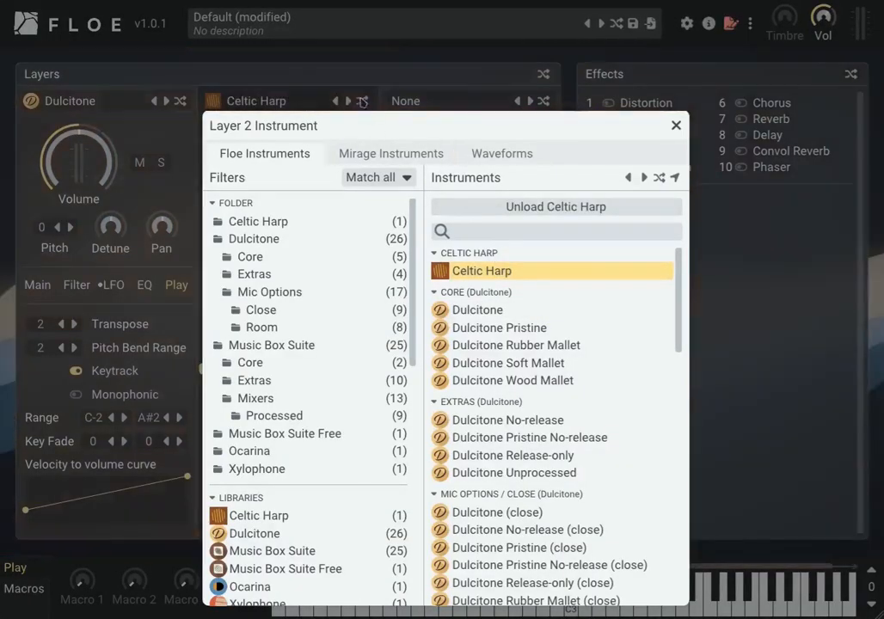
{"action": "left_click", "coordinate": [279, 63]}
{"action": "left_click", "coordinate": [358, 284]}
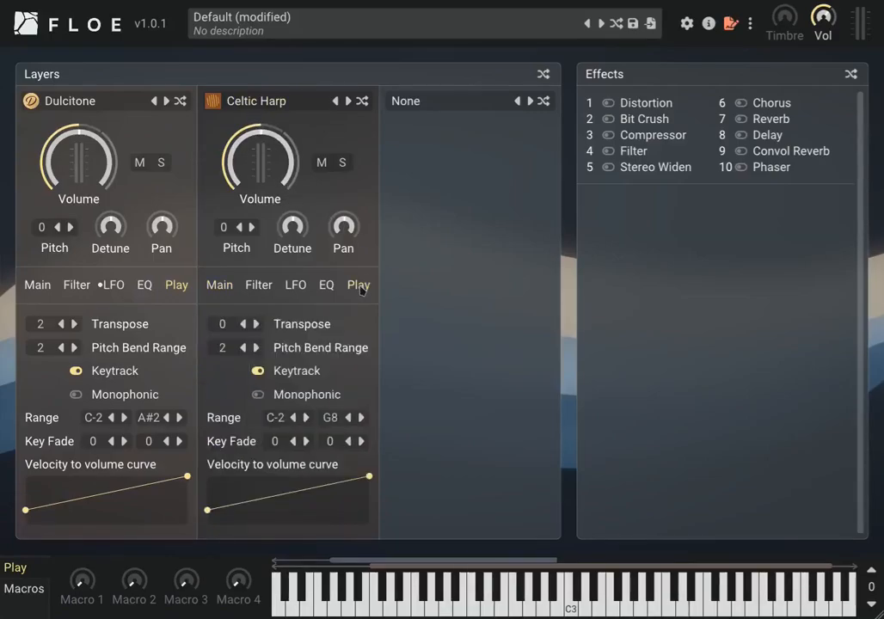
Step: Set the lower limit of the Celtic Harp layer's key range to B2
{"action": "left_click_drag", "start_coordinate": [283, 419], "coordinate": [283, 217]}
{"action": "left_click_drag", "start_coordinate": [278, 417], "coordinate": [274, 193]}
{"action": "left_click_drag", "start_coordinate": [291, 422], "coordinate": [222, 334]}
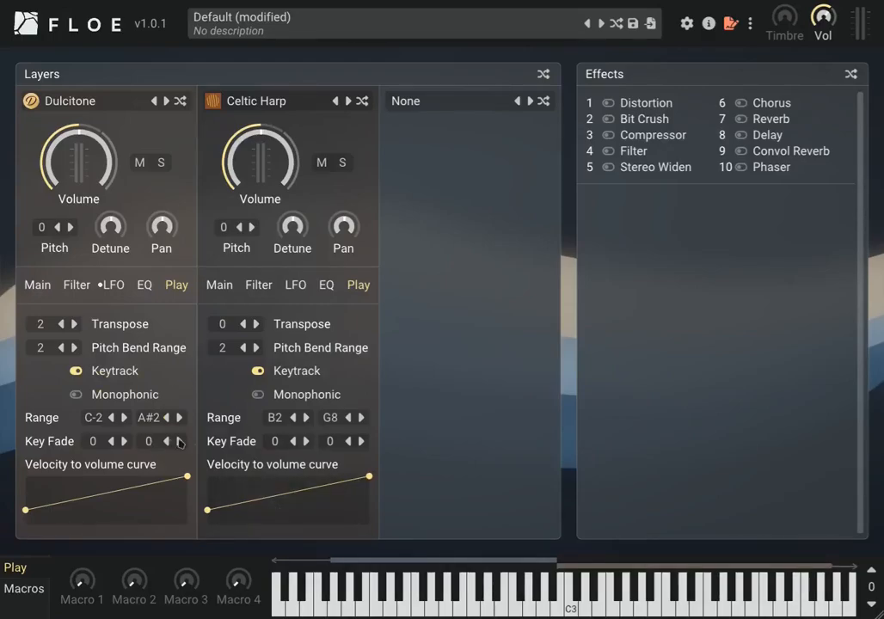
Step: Crossfade the layers by setting Celtic Harp's lower range limit to C2, its low key fade to 8, and Dulcitone's high key fade to 8
{"action": "left_click_drag", "start_coordinate": [283, 423], "coordinate": [280, 523]}
{"action": "left_click_drag", "start_coordinate": [284, 431], "coordinate": [282, 369]}
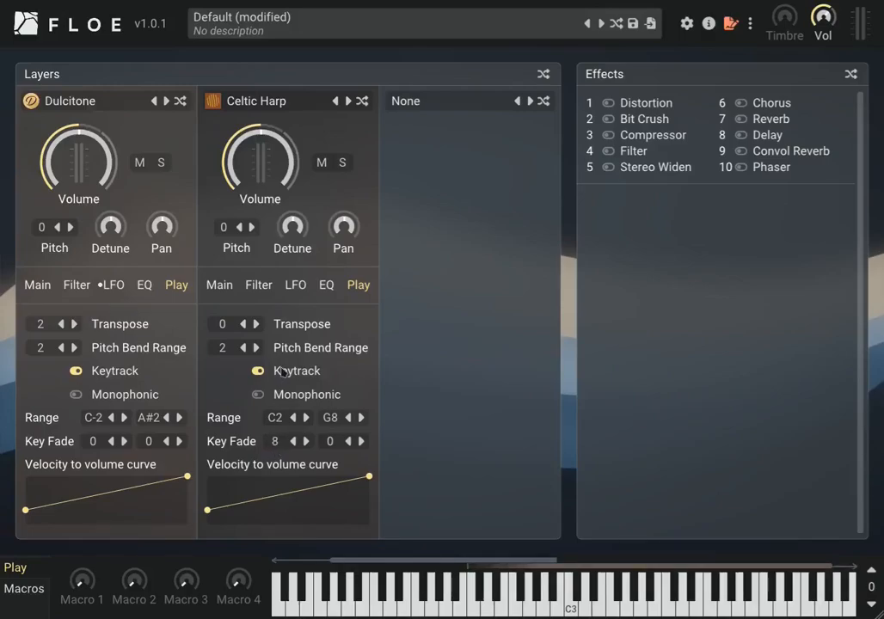
{"action": "mouse_move", "coordinate": [517, 572]}
{"action": "mouse_move", "coordinate": [478, 567]}
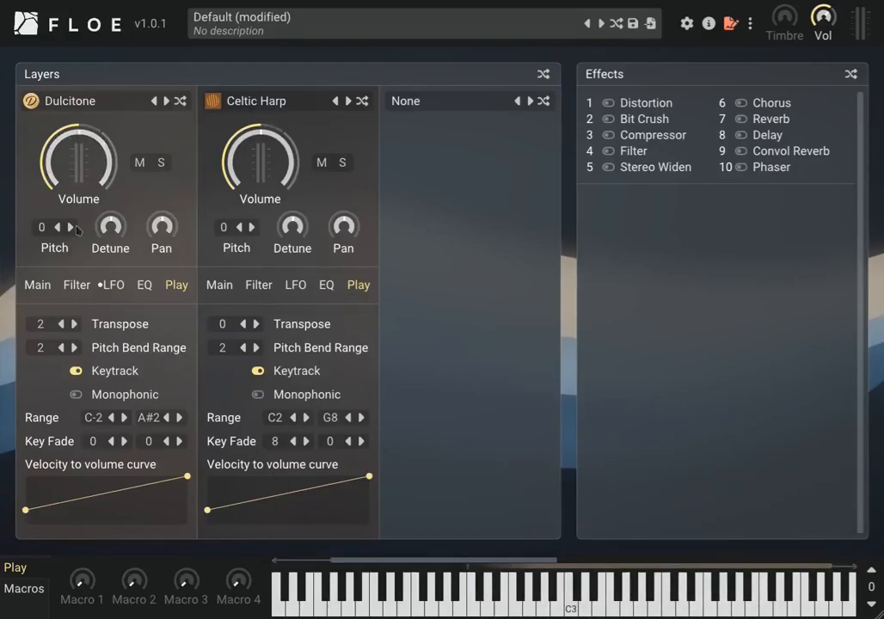
{"action": "left_click_drag", "start_coordinate": [148, 441], "coordinate": [113, 278]}
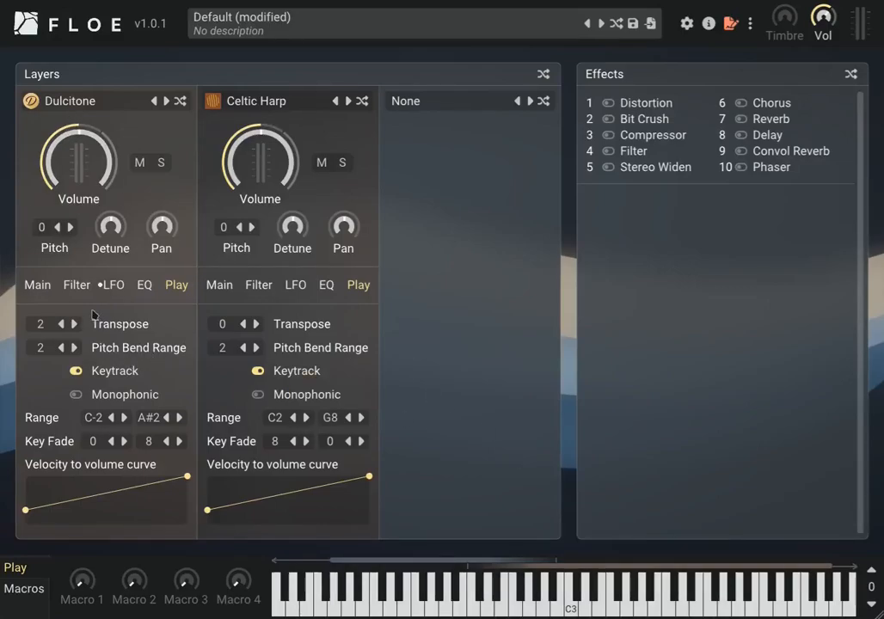
Step: Show the Dulcitone layer's main settings and unload Celtic Harp from the second layer
{"action": "left_click", "coordinate": [49, 293]}
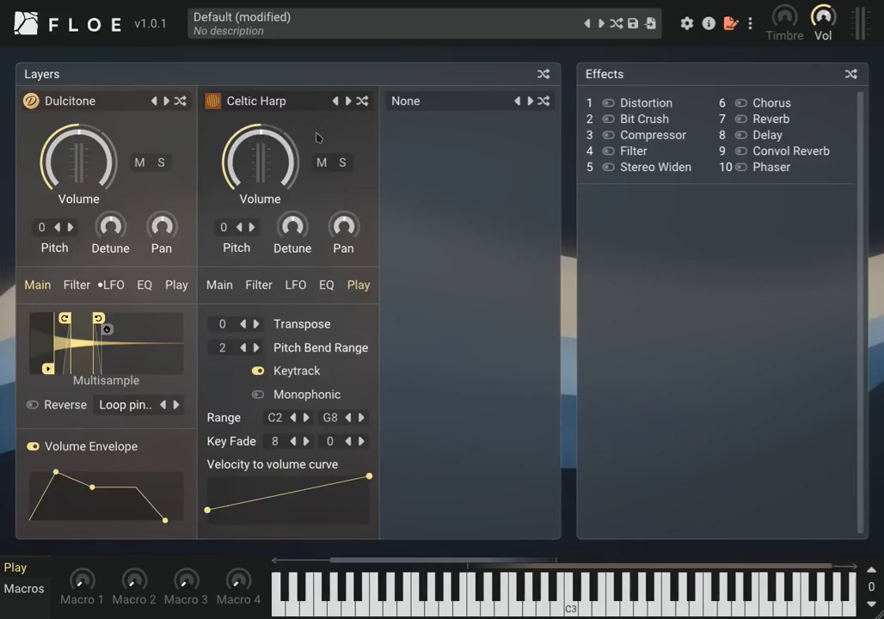
{"action": "left_click", "coordinate": [308, 101]}
{"action": "left_click", "coordinate": [447, 210]}
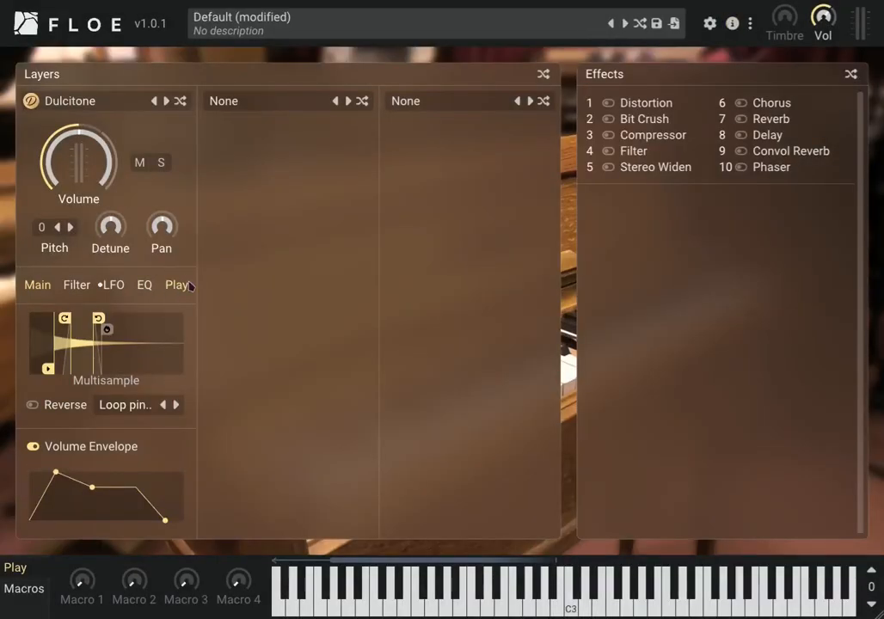
Step: Try bending the Dulcitone layer's velocity to volume curve strongly upward and downward
{"action": "left_click", "coordinate": [189, 286]}
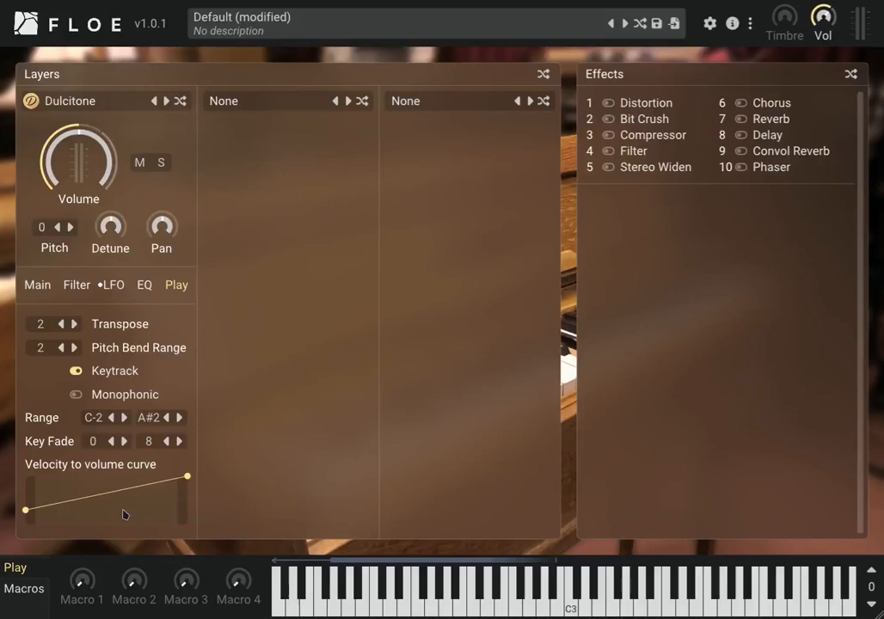
{"action": "left_click_drag", "start_coordinate": [125, 508], "coordinate": [139, 474]}
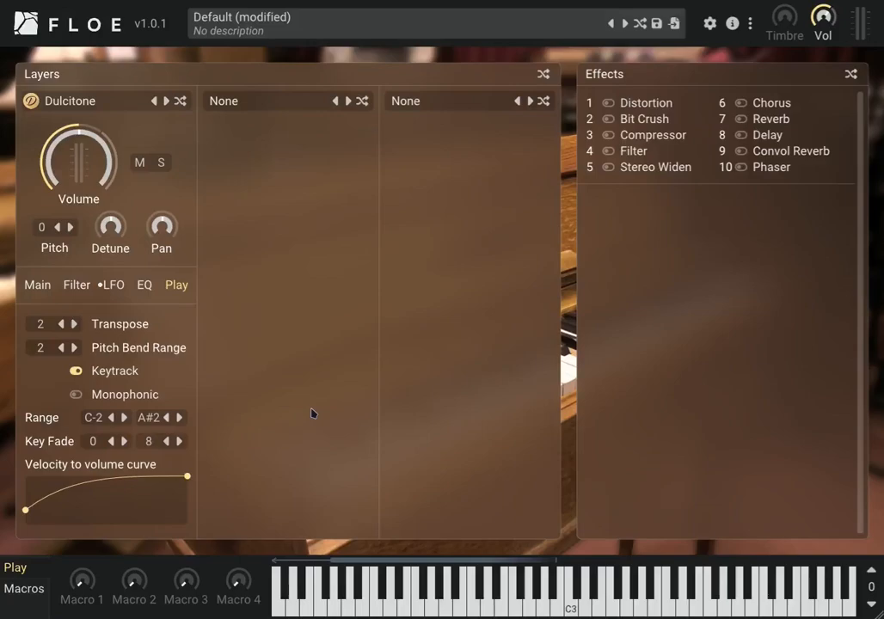
{"action": "left_click_drag", "start_coordinate": [86, 484], "coordinate": [108, 615]}
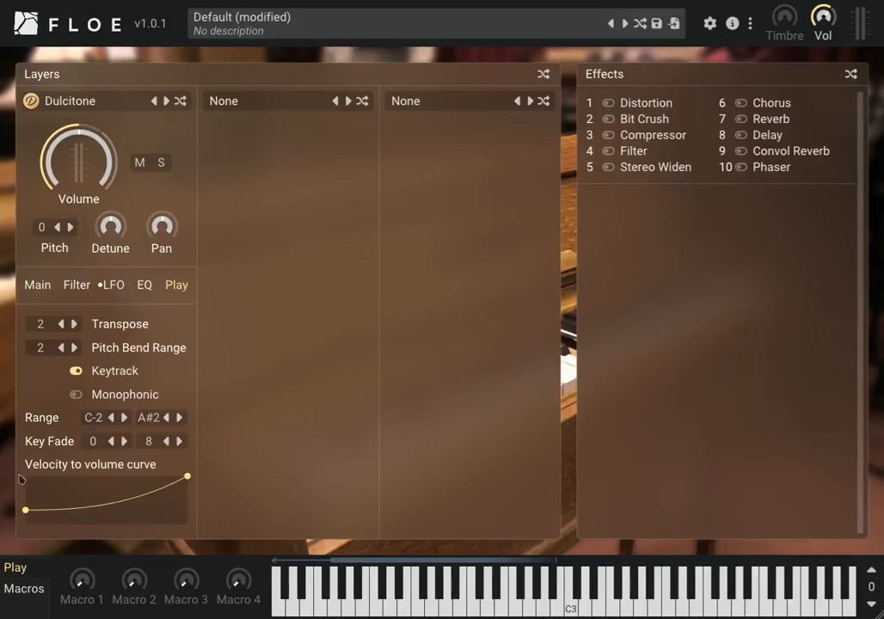
Step: Lower the velocity curve's start point to the minimum, bow the curve slightly upward, and raise the start point to a moderate level
{"action": "left_click_drag", "start_coordinate": [33, 517], "coordinate": [15, 533]}
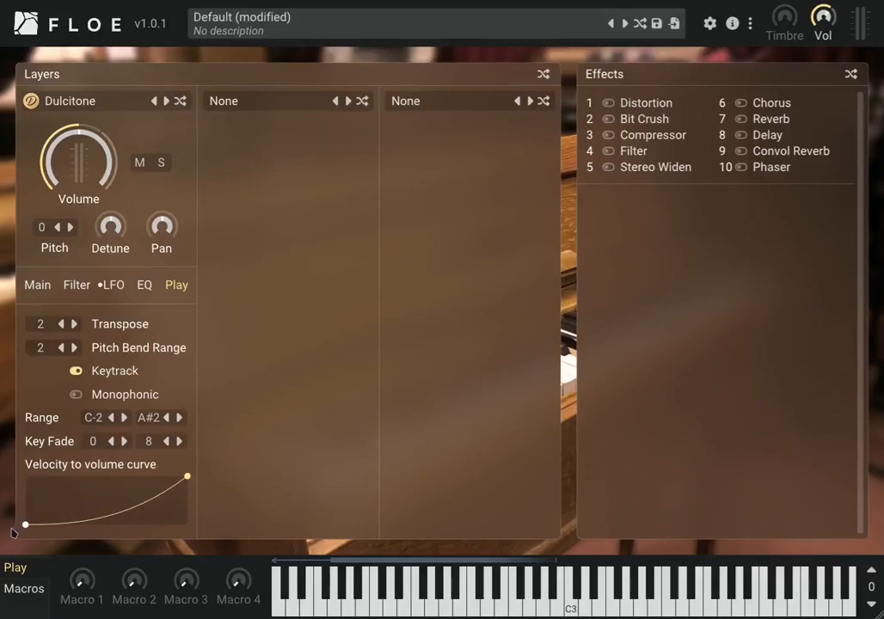
{"action": "left_click_drag", "start_coordinate": [136, 517], "coordinate": [134, 490]}
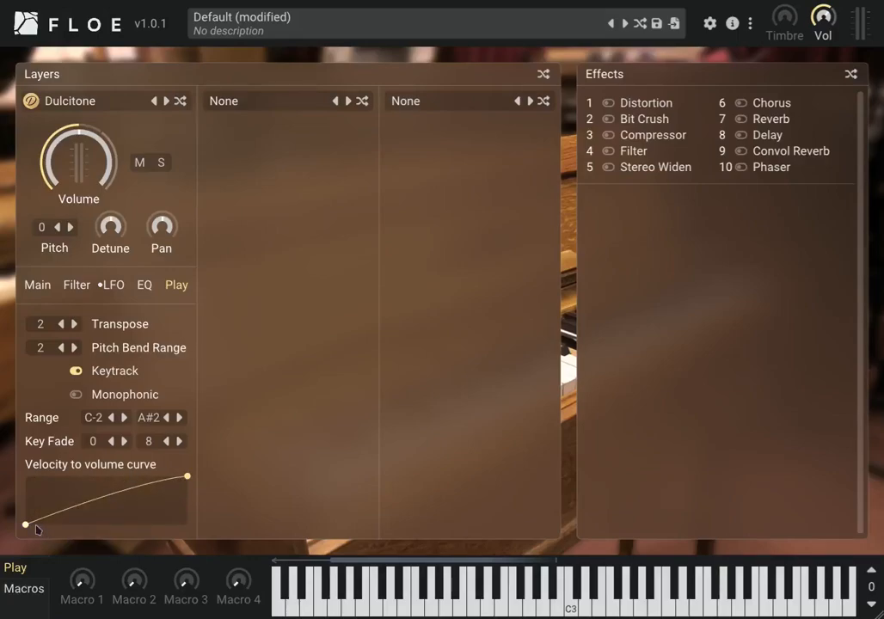
{"action": "left_click_drag", "start_coordinate": [27, 524], "coordinate": [8, 535]}
{"action": "left_click_drag", "start_coordinate": [26, 524], "coordinate": [8, 508]}
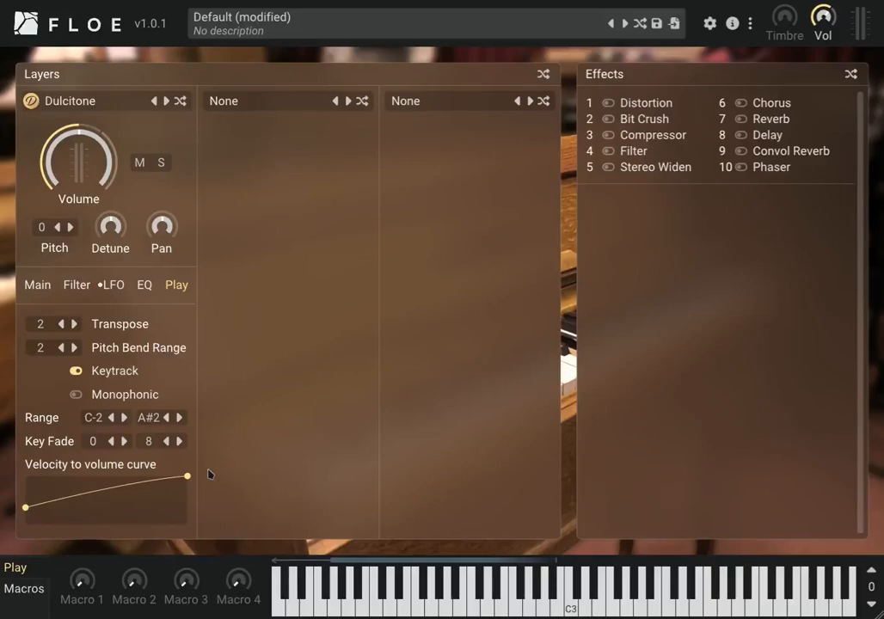
Step: Add a middle point to the Dulcitone velocity curve and reshape both segments into a gentle downward-bowed rise
{"action": "double_click", "coordinate": [110, 493]}
{"action": "left_click_drag", "start_coordinate": [108, 495], "coordinate": [61, 485]}
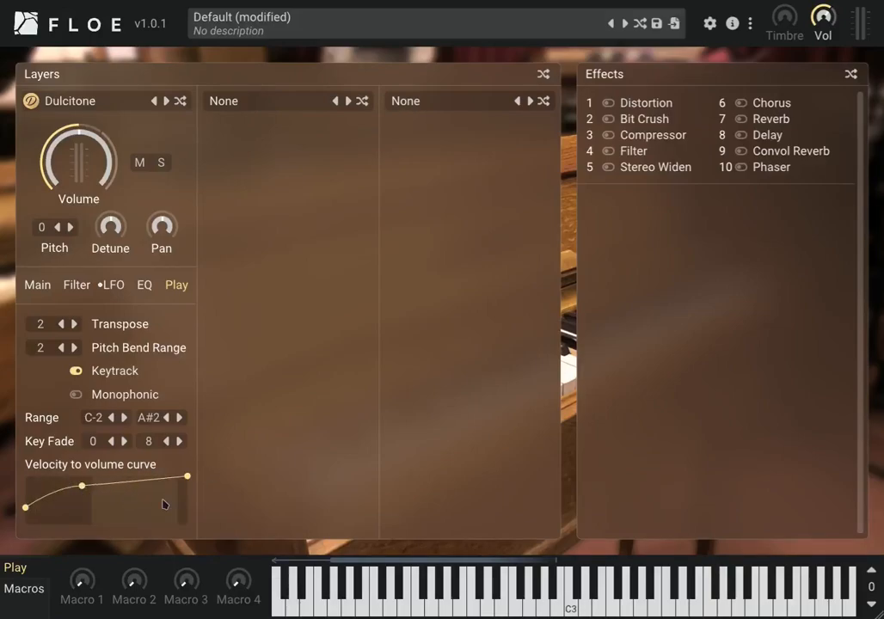
{"action": "left_click_drag", "start_coordinate": [162, 501], "coordinate": [98, 530]}
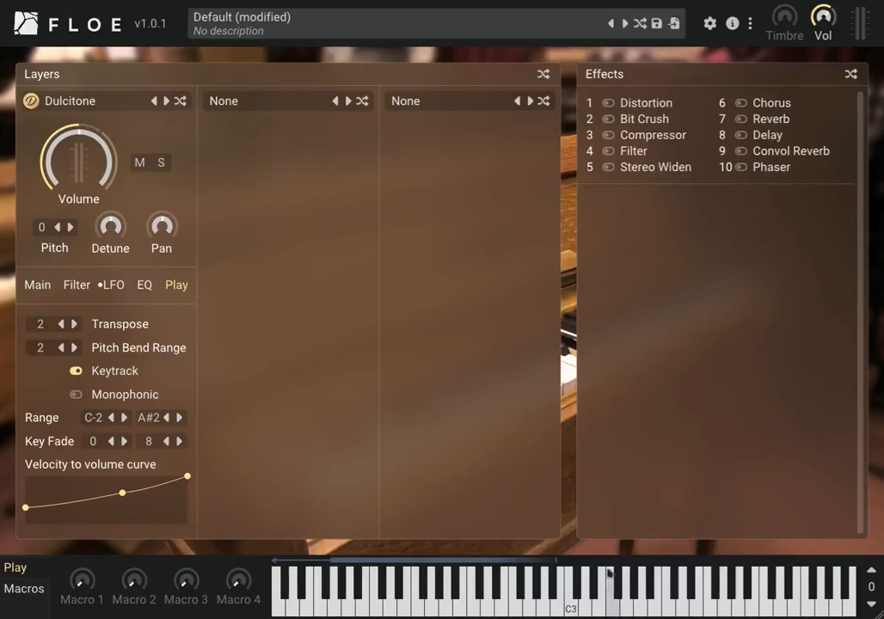
Step: Load Celtic Harp into the second layer and raise its velocity curve's start point to the maximum for a flat response
{"action": "left_click", "coordinate": [222, 100]}
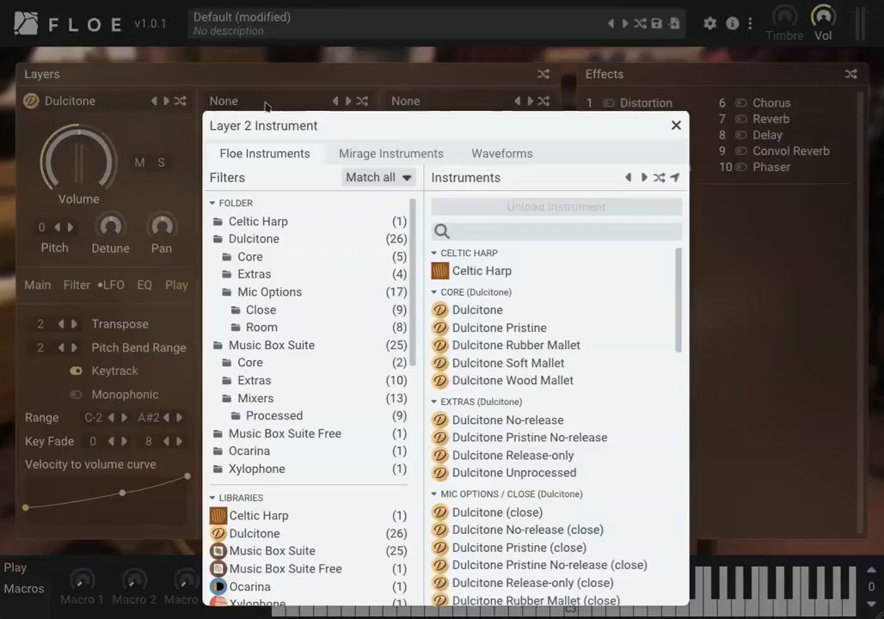
{"action": "left_click", "coordinate": [516, 272]}
{"action": "left_click", "coordinate": [280, 85]}
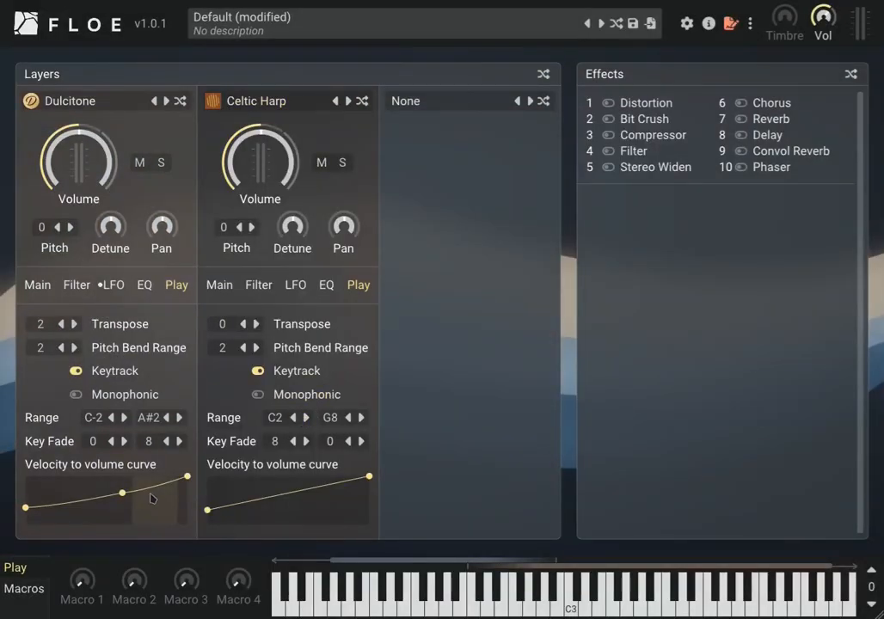
{"action": "left_click_drag", "start_coordinate": [207, 510], "coordinate": [207, 476]}
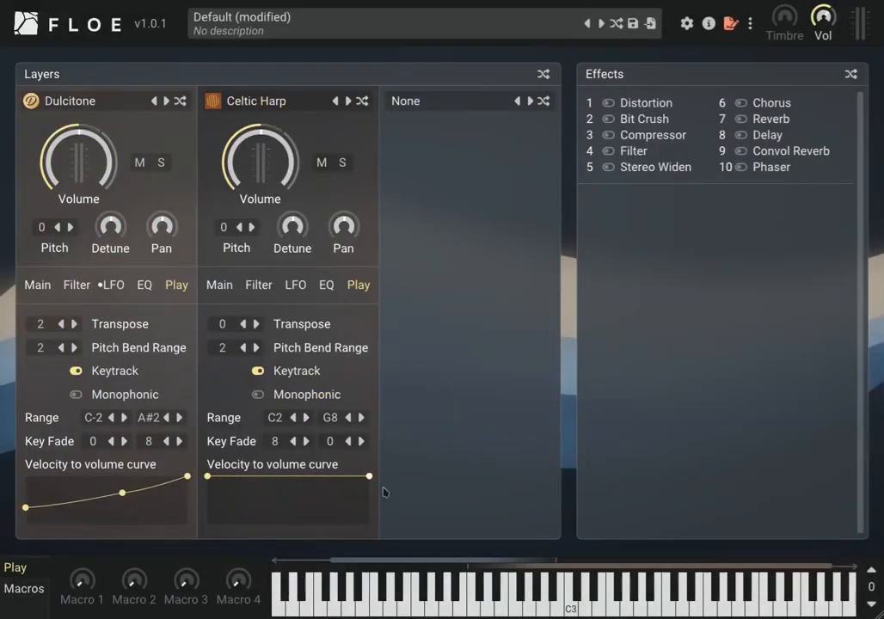
Step: Lower the end point of the Celtic Harp velocity curve and the start and middle points of the Dulcitone curve
{"action": "left_click_drag", "start_coordinate": [383, 484], "coordinate": [384, 521]}
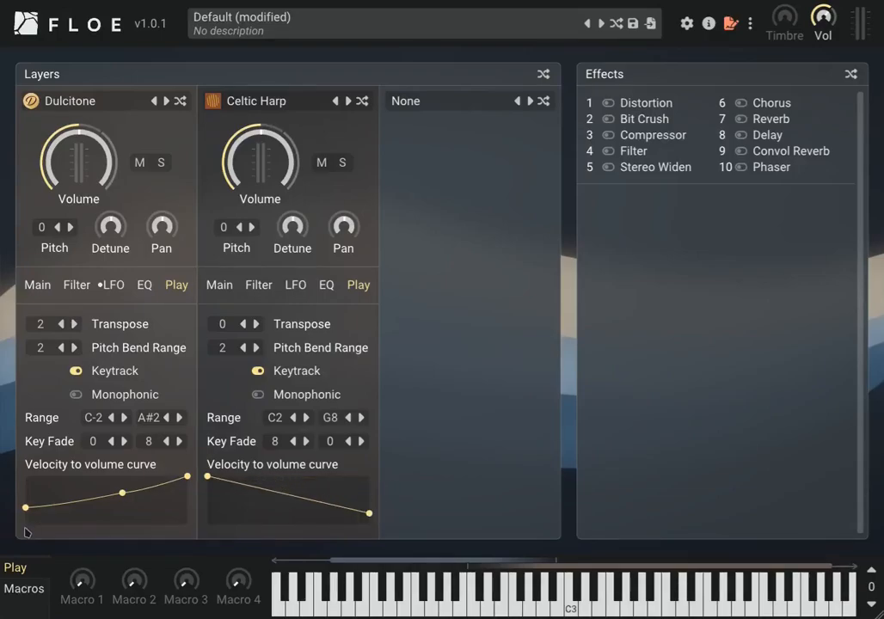
{"action": "left_click_drag", "start_coordinate": [26, 508], "coordinate": [37, 517]}
{"action": "left_click_drag", "start_coordinate": [122, 493], "coordinate": [114, 498]}
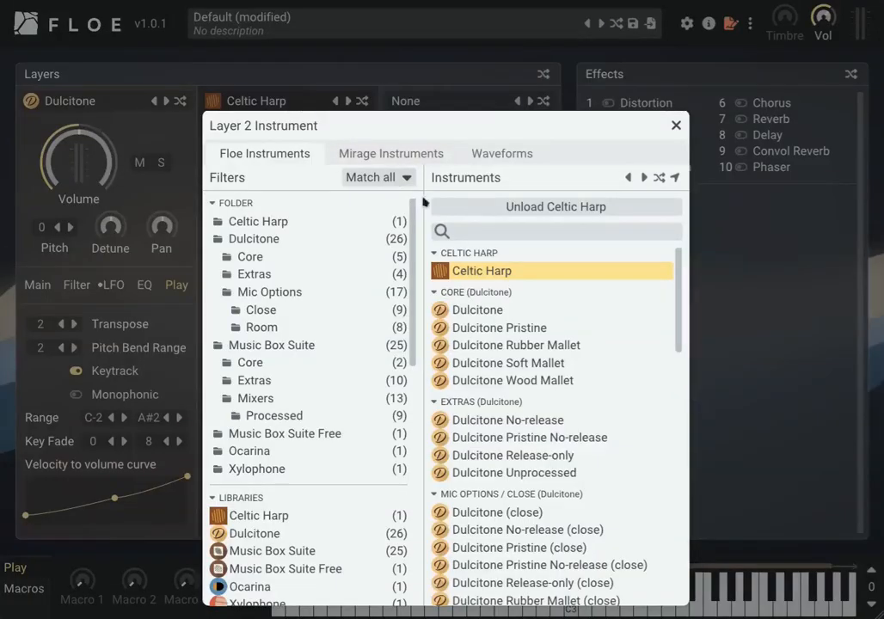
Step: Unload Celtic Harp from the second layer and show the Dulcitone layer's main settings
{"action": "left_click", "coordinate": [304, 99]}
{"action": "left_click", "coordinate": [482, 206]}
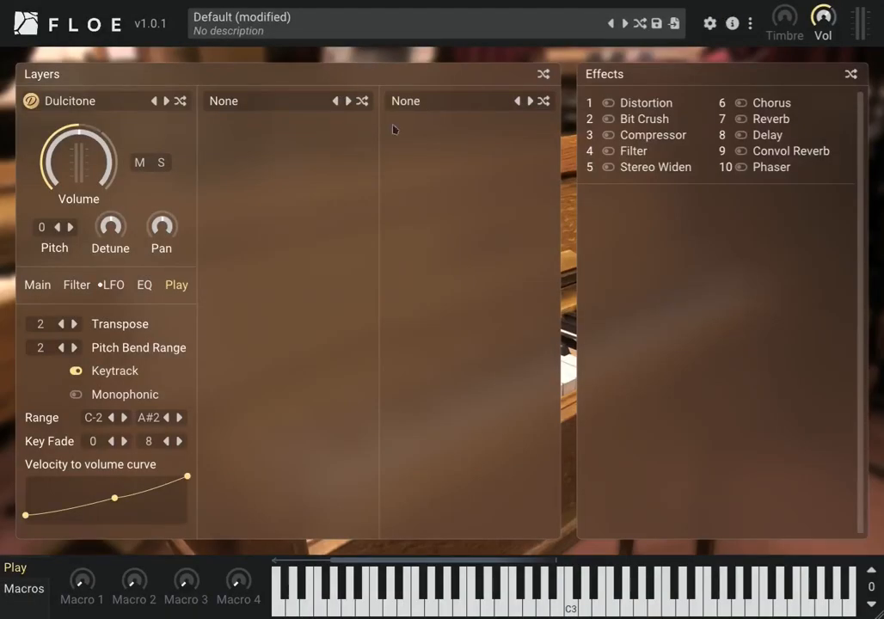
{"action": "left_click", "coordinate": [39, 285]}
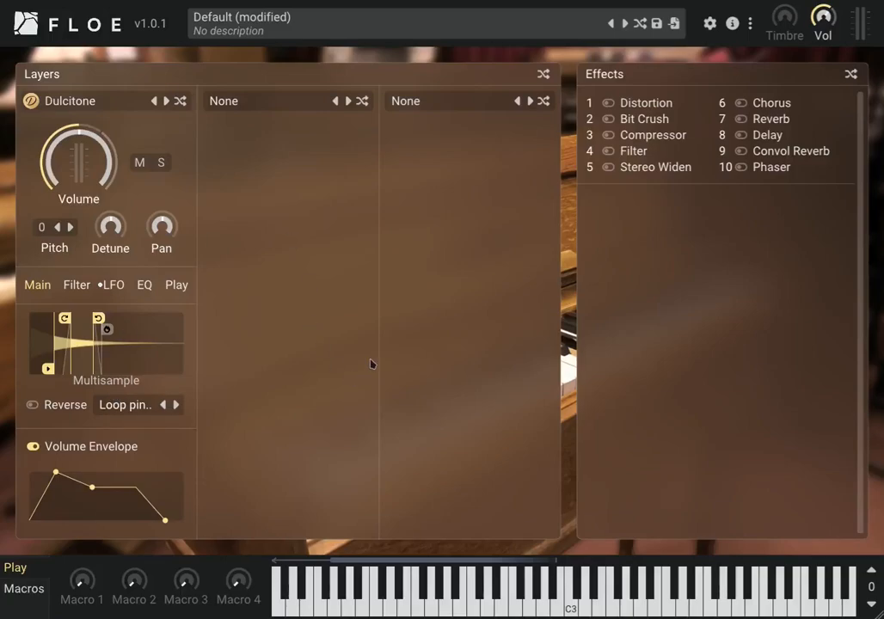
Step: Enable the Distortion, Bit Crush and Compressor effects
{"action": "left_click", "coordinate": [643, 103]}
{"action": "left_click", "coordinate": [640, 120]}
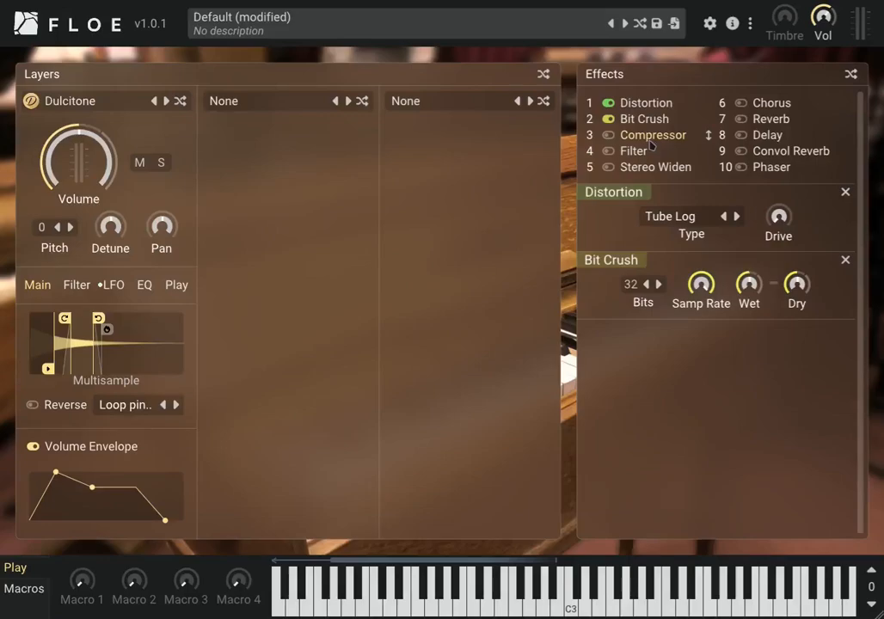
{"action": "left_click", "coordinate": [650, 139]}
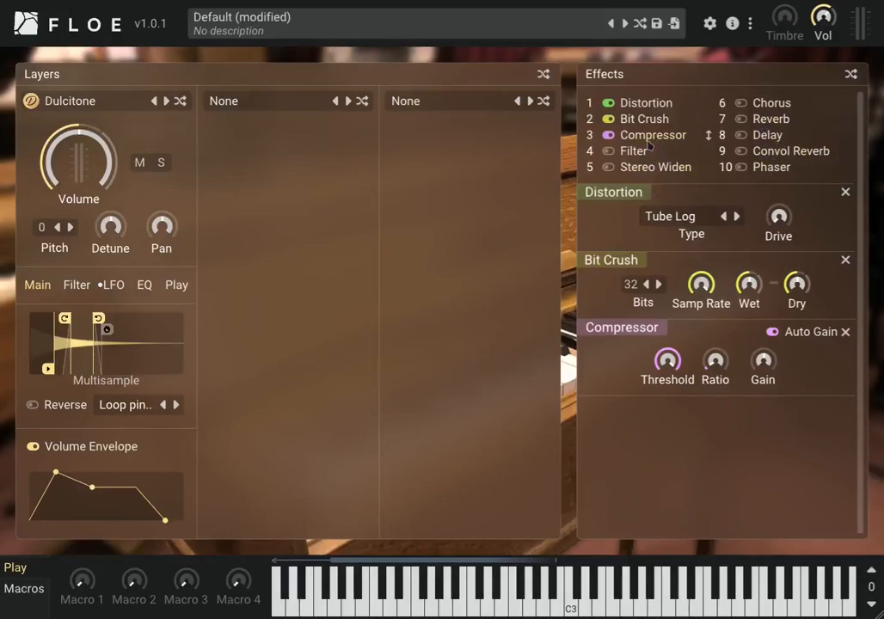
Step: Try Distortion after Compressor in the effects chain, restore it to first place, and remove all three active effects
{"action": "left_click_drag", "start_coordinate": [649, 136], "coordinate": [651, 103]}
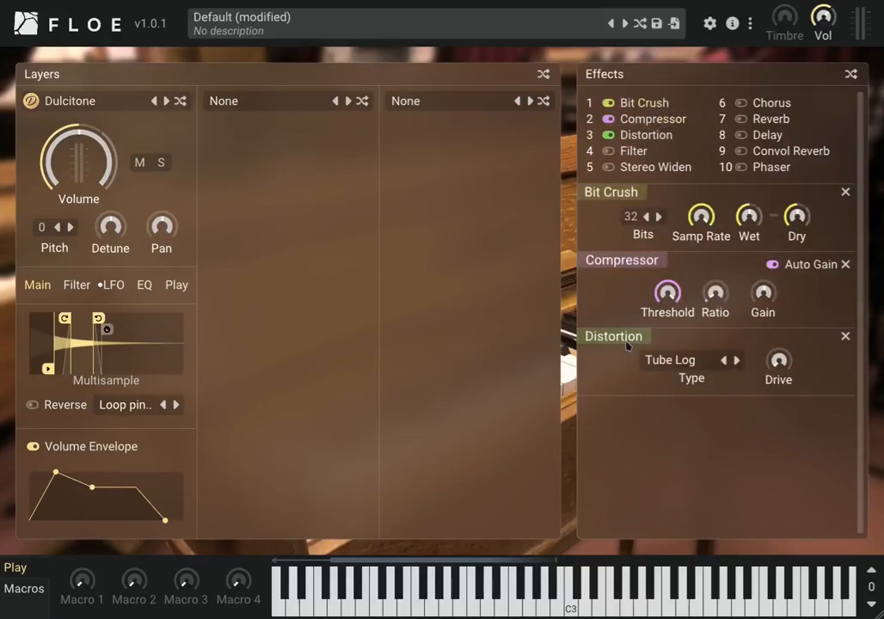
{"action": "left_click_drag", "start_coordinate": [626, 339], "coordinate": [653, 191]}
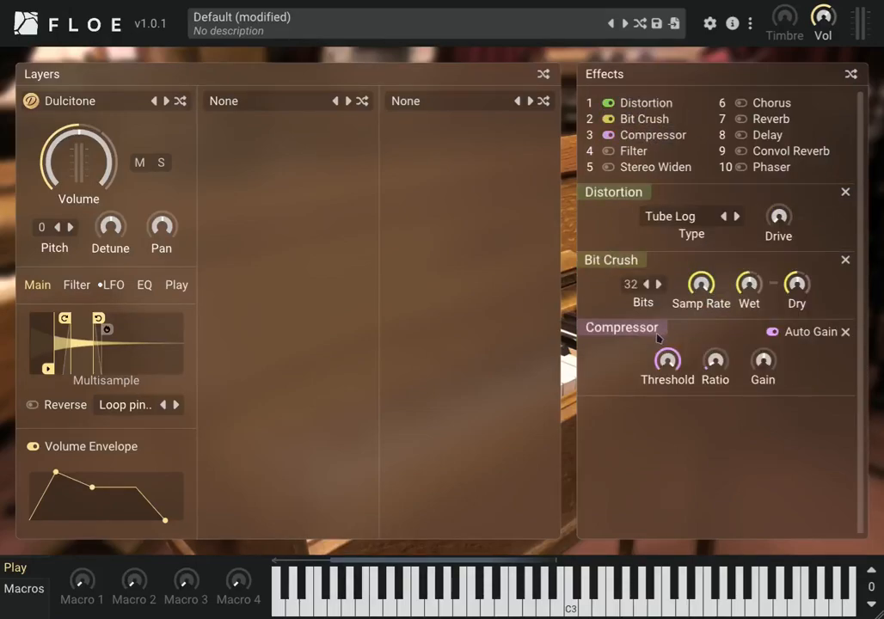
{"action": "left_click", "coordinate": [845, 192]}
{"action": "left_click", "coordinate": [845, 192]}
{"action": "left_click", "coordinate": [845, 194]}
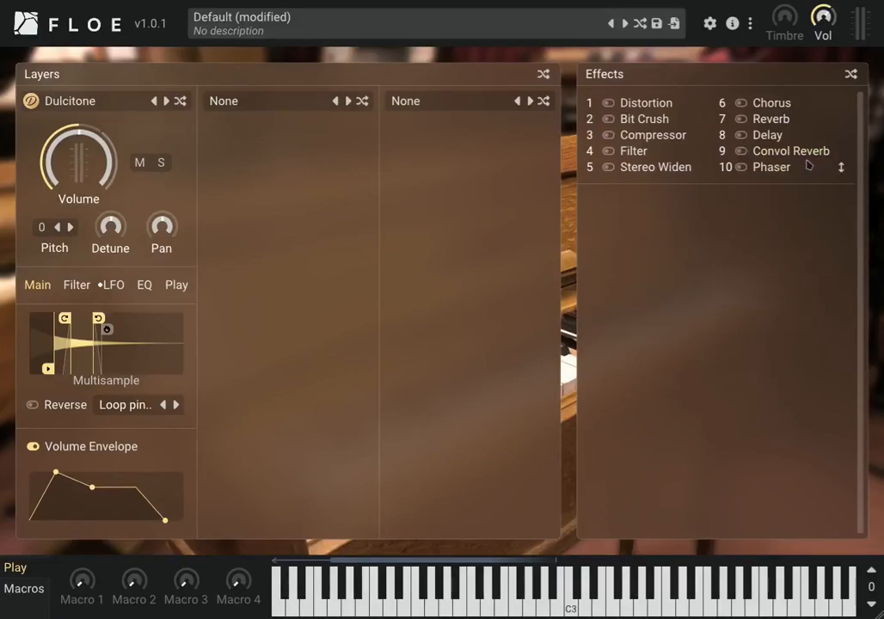
Step: Enable Convol Reverb, browse its available impulse responses, and remove the effect without loading one
{"action": "left_click", "coordinate": [790, 151]}
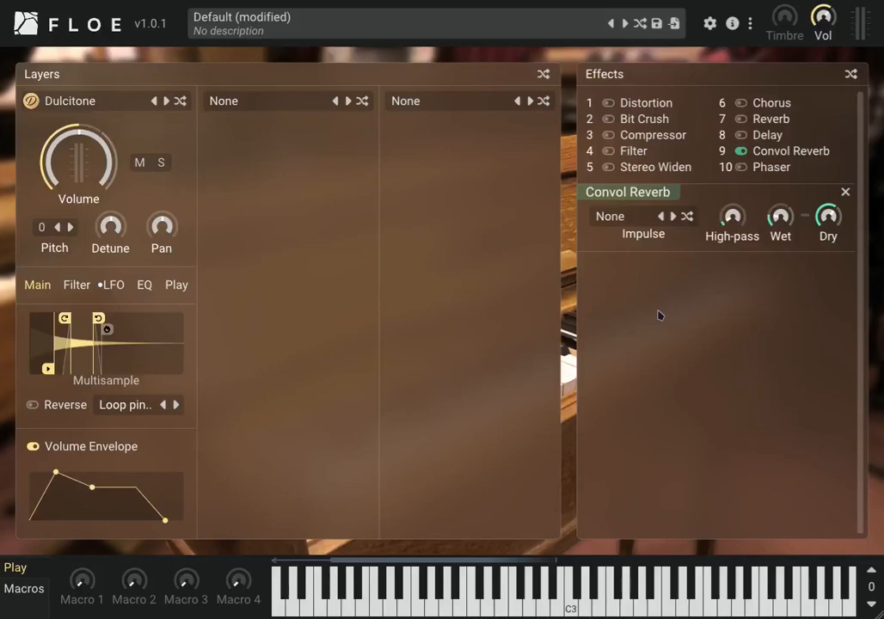
{"action": "left_click", "coordinate": [628, 226]}
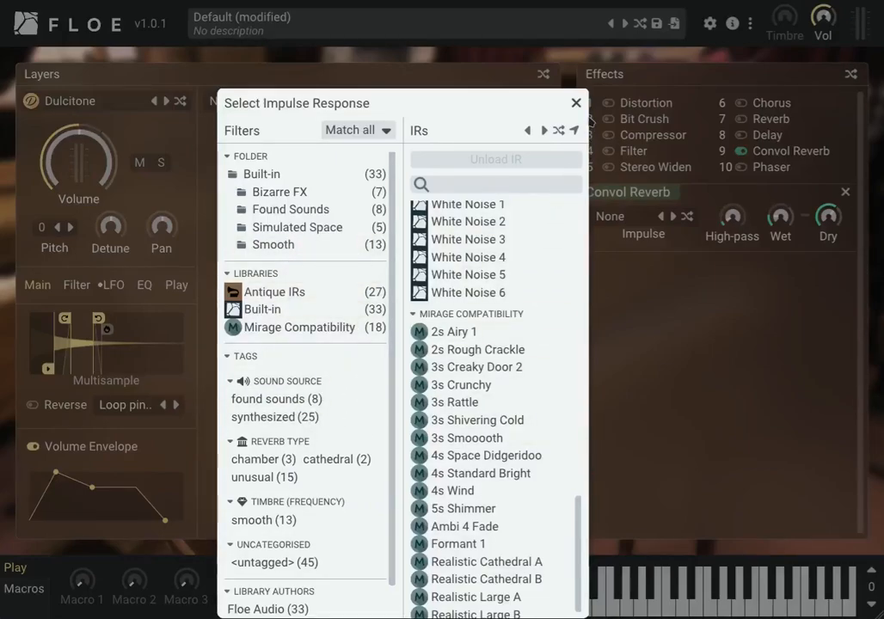
{"action": "left_click", "coordinate": [470, 87]}
{"action": "left_click", "coordinate": [845, 191]}
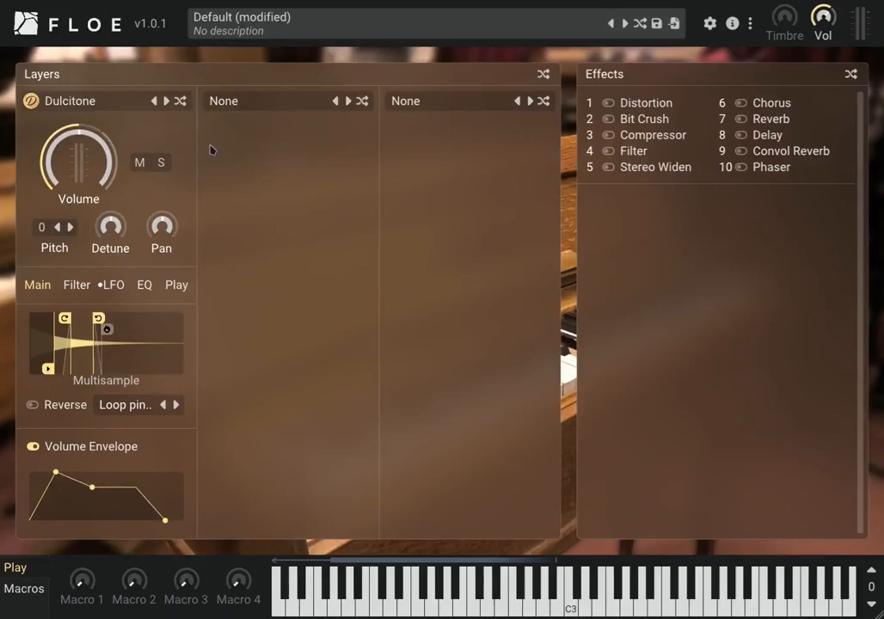
Step: Open the preset browser, try filtering by the Dulcitone 01 - Core folder, and collapse the folder filters
{"action": "left_click", "coordinate": [242, 27]}
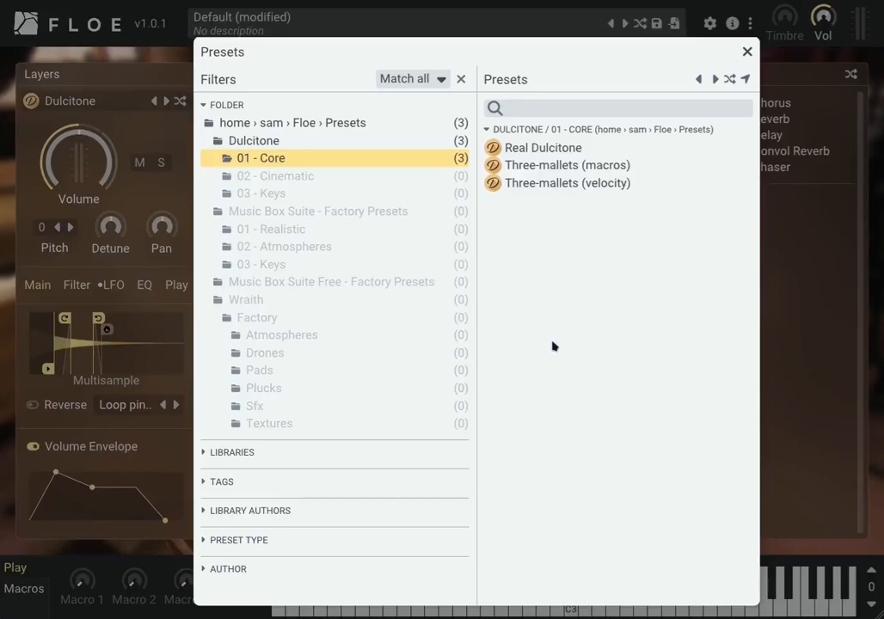
{"action": "left_click", "coordinate": [303, 158]}
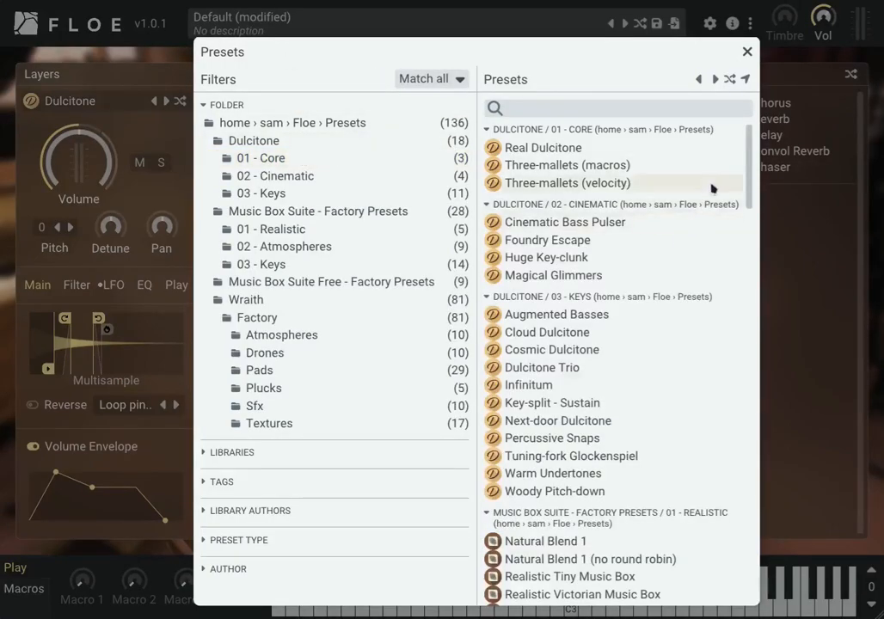
{"action": "left_click", "coordinate": [250, 110]}
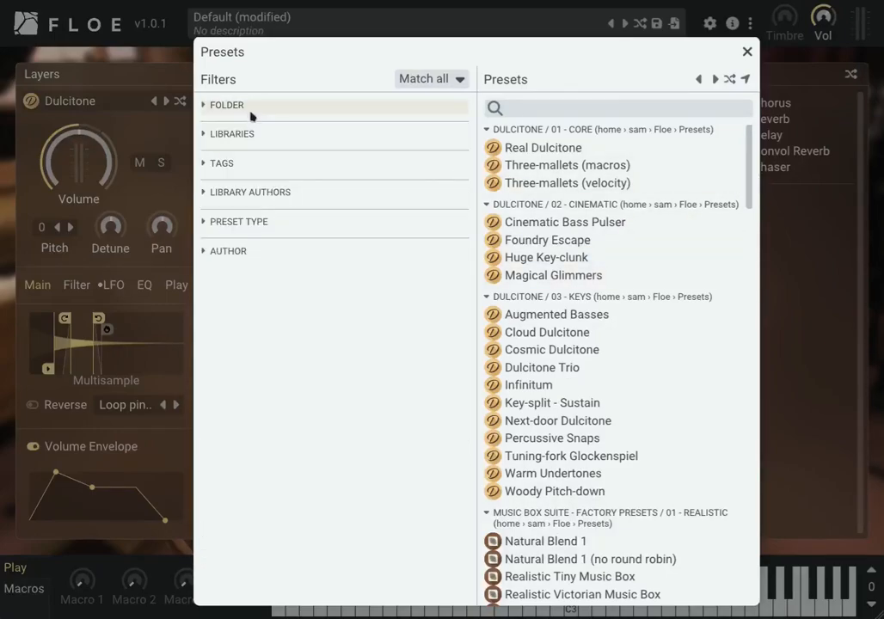
Step: Filter the presets by the long-duration sound type tag pad and the positive mood tag dreamy
{"action": "left_click", "coordinate": [252, 166]}
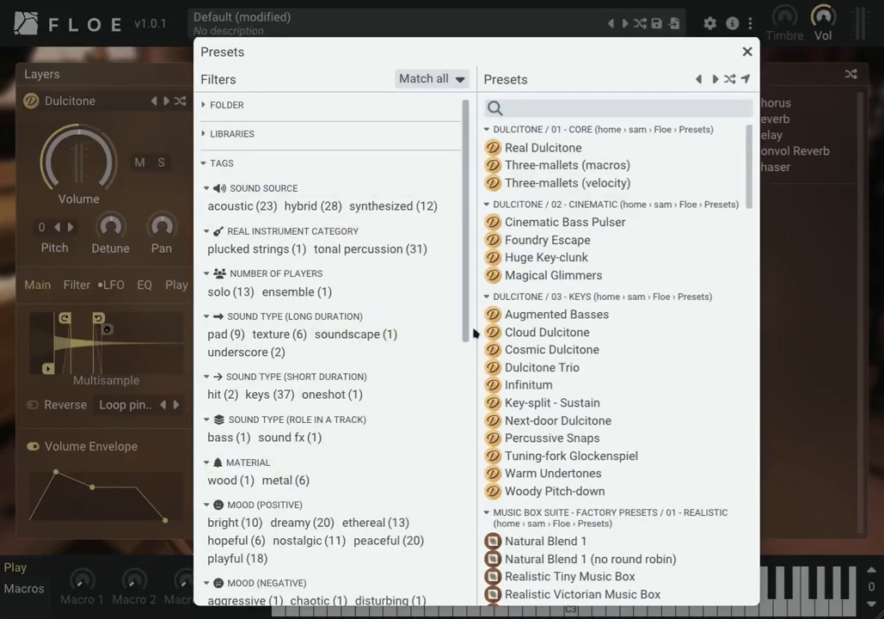
{"action": "scroll", "coordinate": [473, 333], "scroll_direction": "down", "scroll_amount": 3}
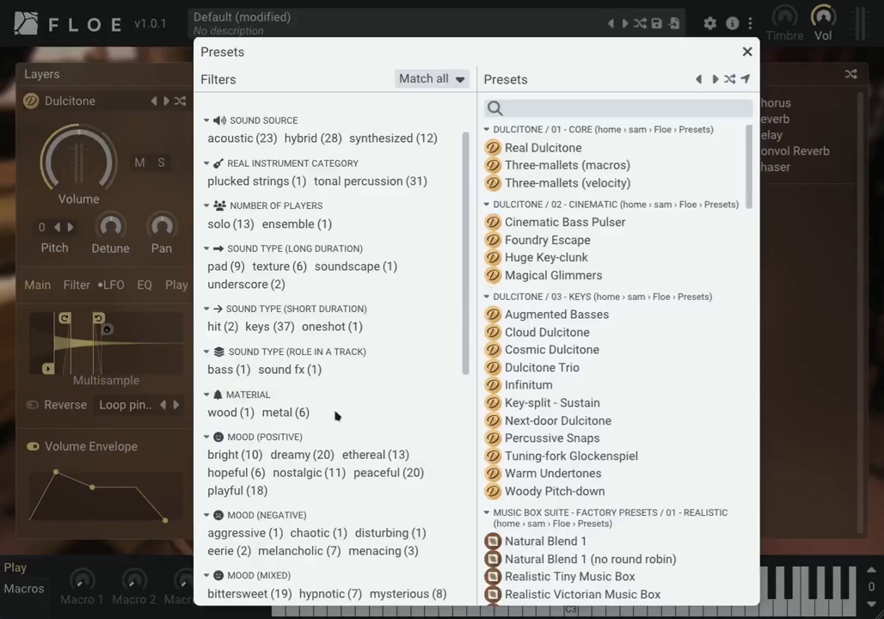
{"action": "left_click", "coordinate": [227, 270]}
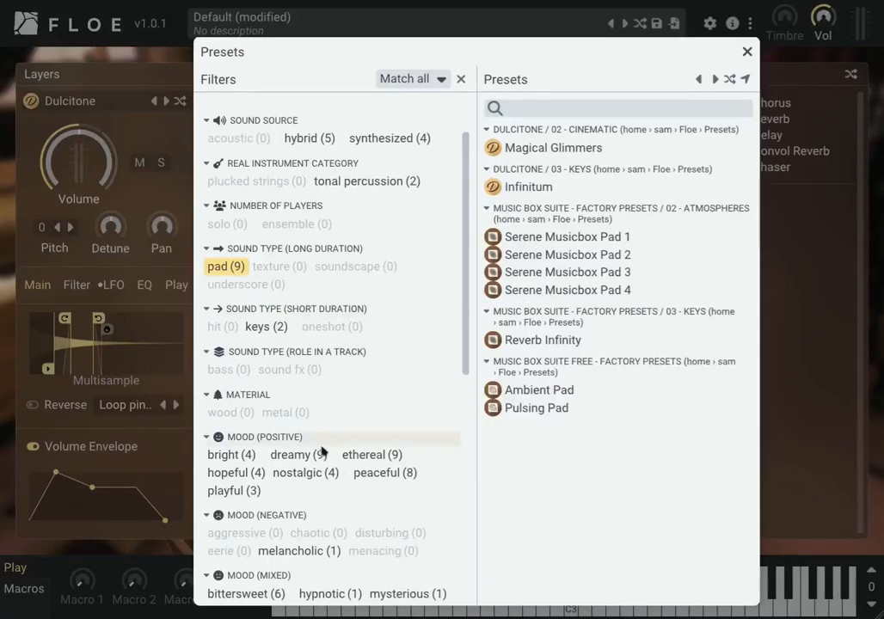
{"action": "left_click", "coordinate": [297, 456]}
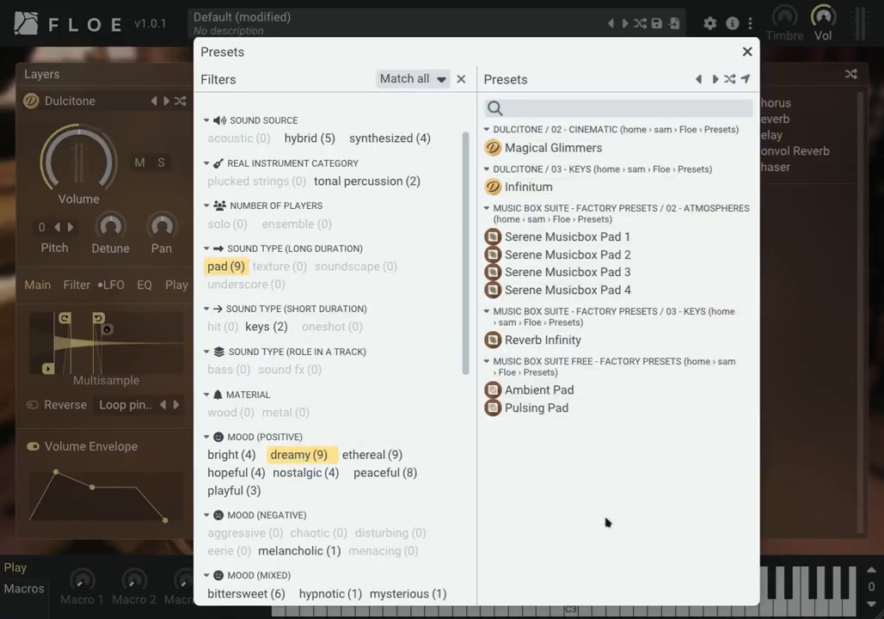
Step: Step and shuffle through the filtered dreamy pad presets, ending on Serene Musicbox Pad 1
{"action": "left_click", "coordinate": [715, 80]}
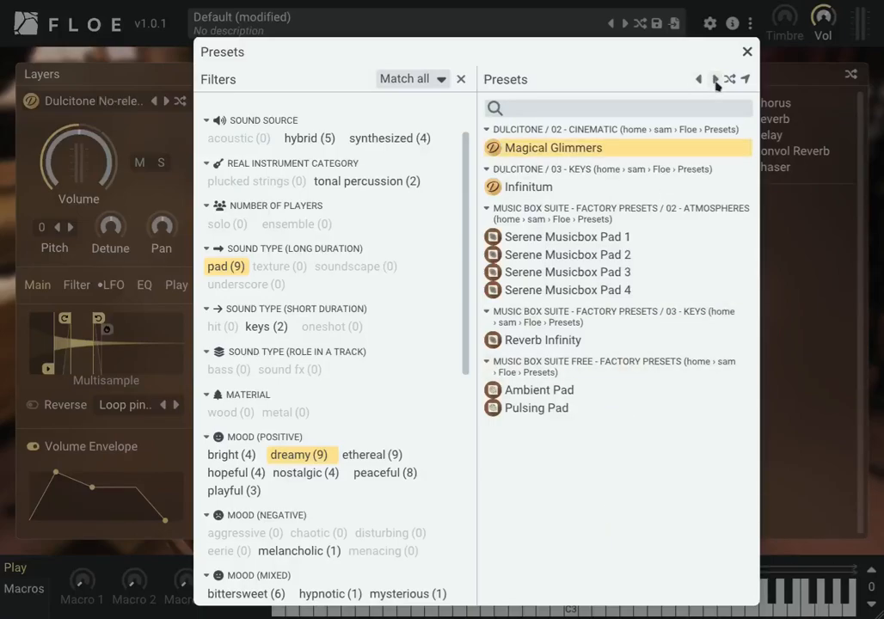
{"action": "left_click", "coordinate": [715, 80]}
{"action": "left_click", "coordinate": [729, 79]}
{"action": "left_click", "coordinate": [729, 79]}
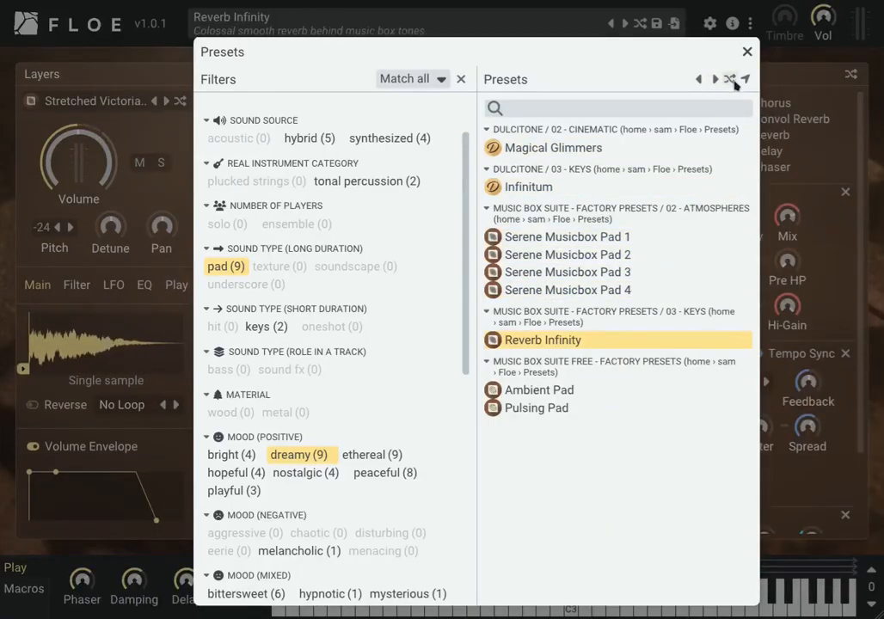
{"action": "left_click", "coordinate": [731, 79]}
{"action": "left_click", "coordinate": [731, 79]}
{"action": "left_click", "coordinate": [731, 79]}
{"action": "left_click", "coordinate": [731, 79]}
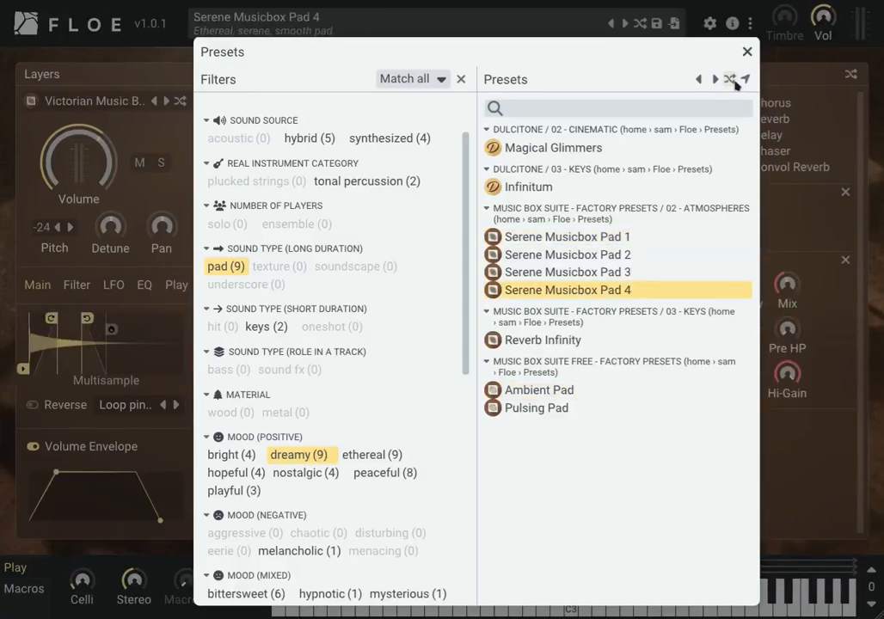
{"action": "left_click", "coordinate": [731, 79]}
{"action": "left_click", "coordinate": [731, 79]}
{"action": "left_click", "coordinate": [731, 79]}
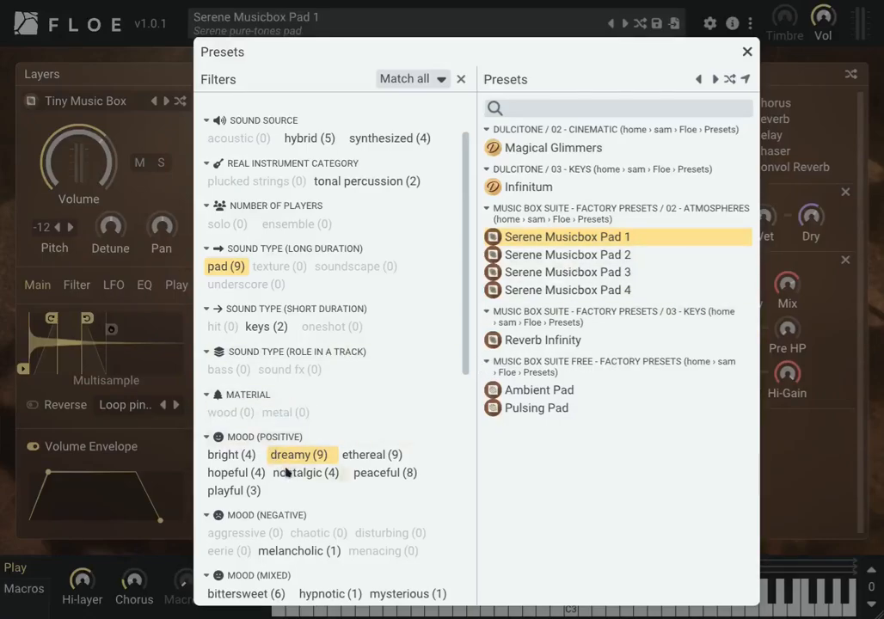
Step: Clear the dreamy and pad filters and return to the layers with the second layer's main settings shown
{"action": "left_click", "coordinate": [291, 454]}
{"action": "left_click", "coordinate": [238, 269]}
{"action": "left_click", "coordinate": [152, 62]}
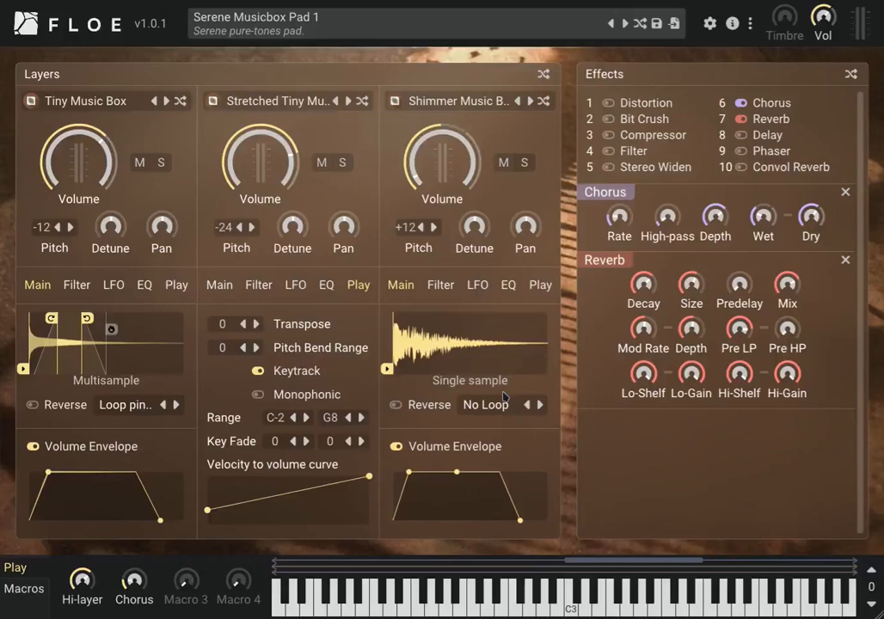
{"action": "left_click", "coordinate": [221, 287]}
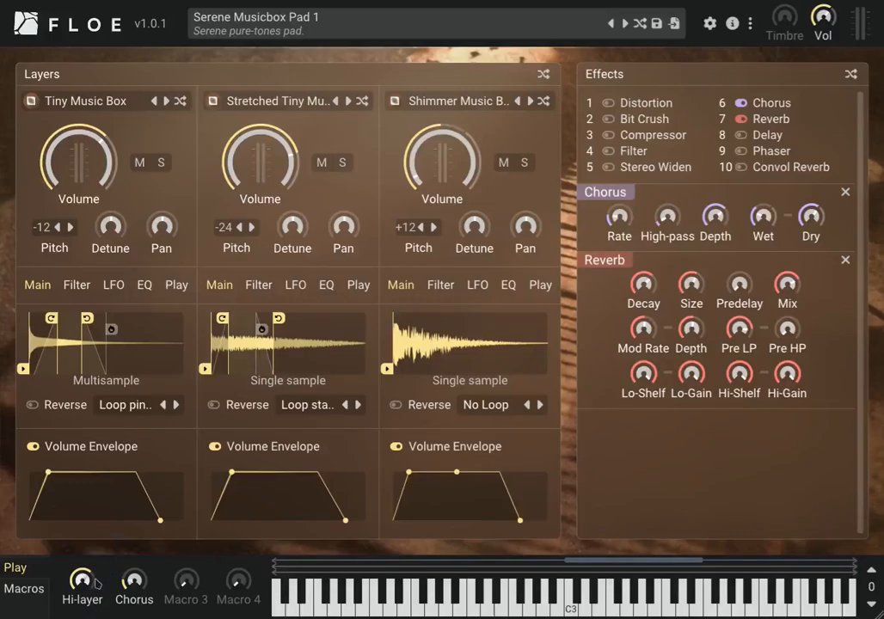
Step: Lower the preset's Hi-layer macro to a low level and raise its Chorus macro
{"action": "mouse_move", "coordinate": [80, 602]}
{"action": "left_mouse_down"}
{"action": "mouse_move", "coordinate": [80, 615]}
{"action": "mouse_move", "coordinate": [80, 593]}
{"action": "left_mouse_up"}
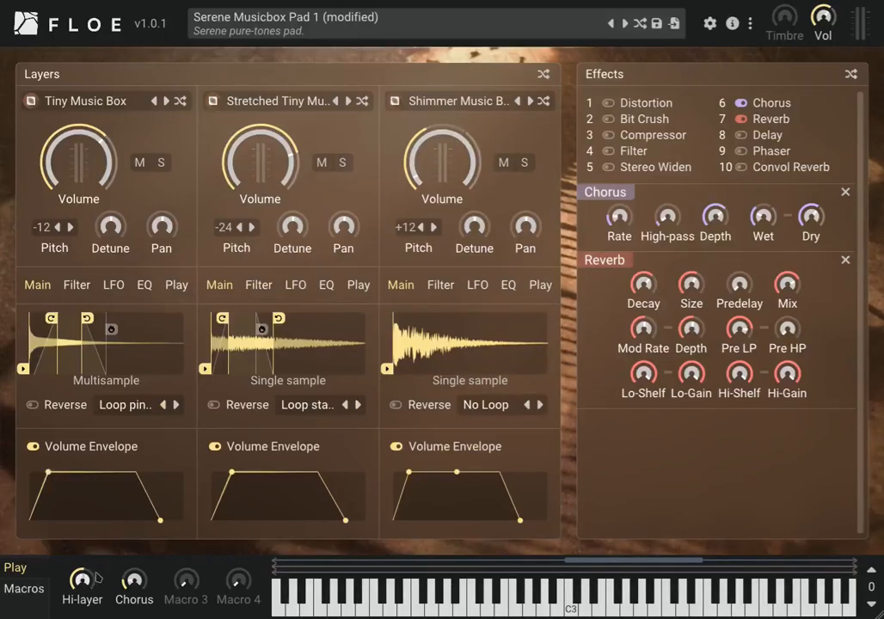
{"action": "left_click_drag", "start_coordinate": [82, 580], "coordinate": [77, 559]}
{"action": "left_click_drag", "start_coordinate": [77, 558], "coordinate": [68, 487]}
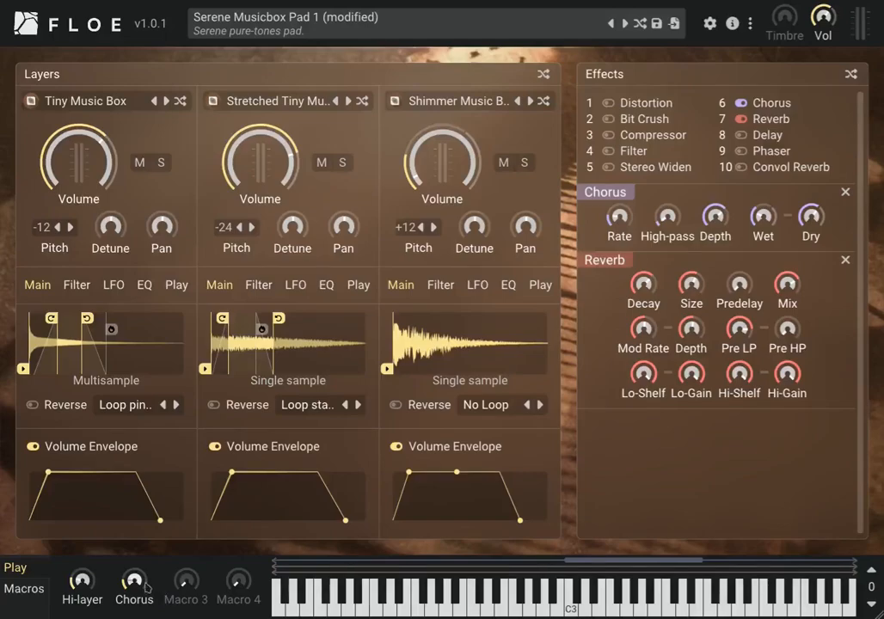
{"action": "left_click_drag", "start_coordinate": [133, 580], "coordinate": [163, 495]}
Step: Load the Next-door Dulcitone preset and raise its Closeness macro to a moderate level
{"action": "left_click", "coordinate": [430, 30]}
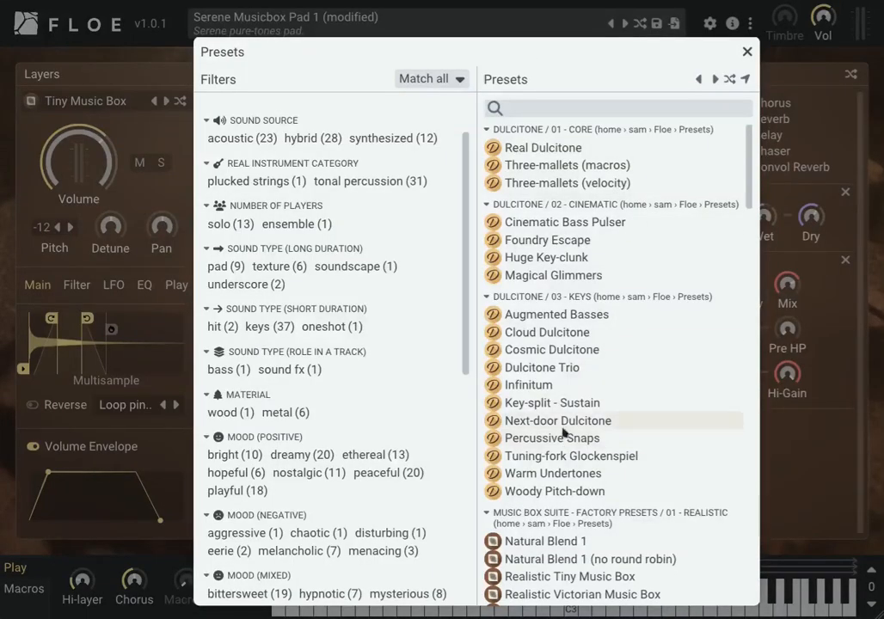
{"action": "left_click", "coordinate": [626, 420]}
{"action": "left_click", "coordinate": [785, 467]}
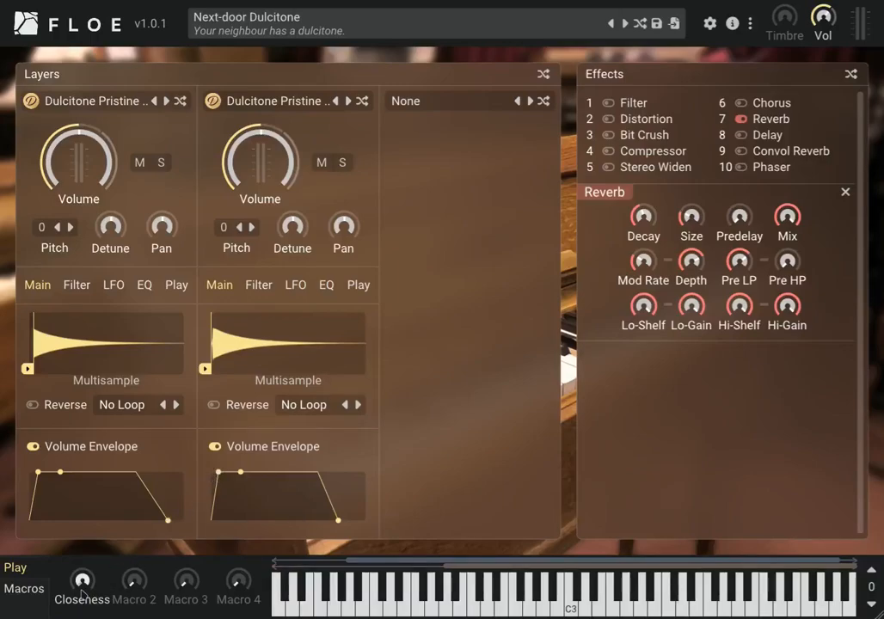
{"action": "left_click_drag", "start_coordinate": [82, 594], "coordinate": [137, 516]}
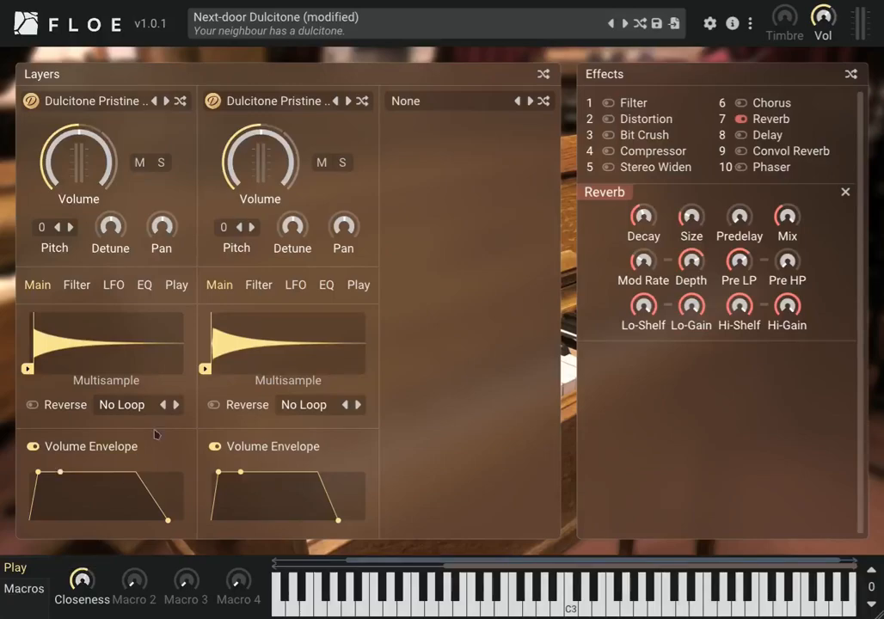
Step: Load a random preset, inspect the Celli macro's link to the Layer 3 volume, and raise that macro slightly
{"action": "left_click", "coordinate": [646, 26]}
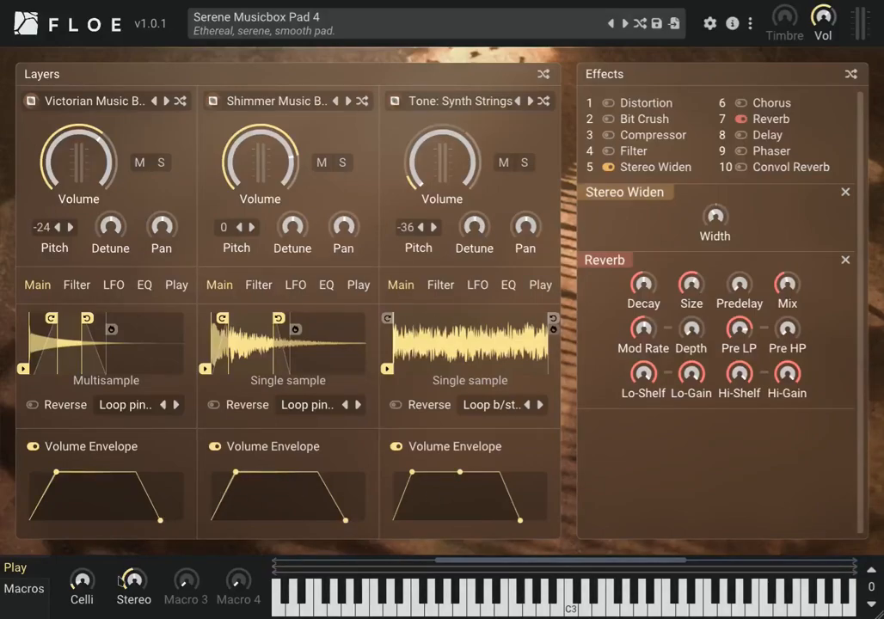
{"action": "left_click", "coordinate": [18, 590]}
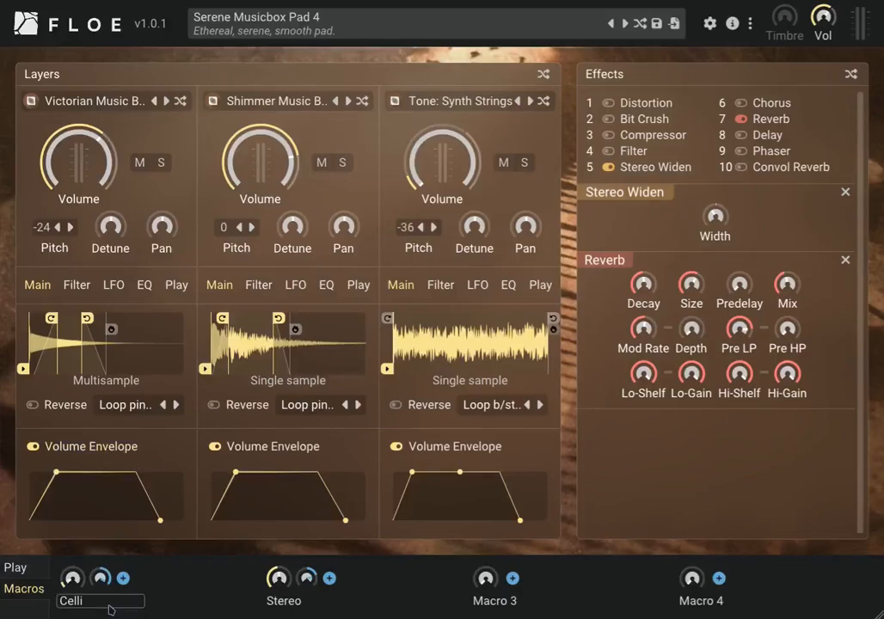
{"action": "mouse_move", "coordinate": [109, 584]}
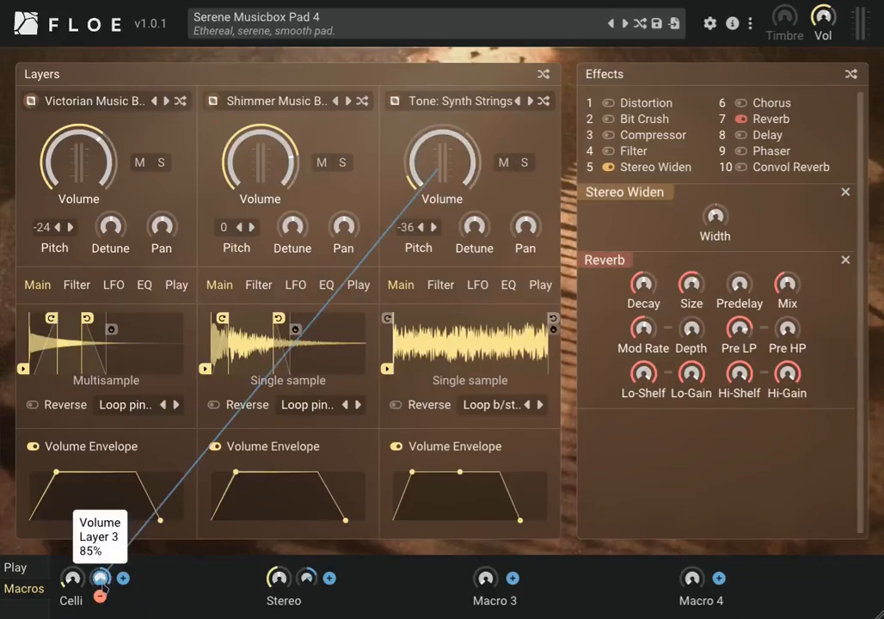
{"action": "left_click_drag", "start_coordinate": [72, 577], "coordinate": [97, 561]}
Step: Open the Celli macro's name for editing, keep the name, and return to the keyboard view
{"action": "left_click", "coordinate": [96, 606]}
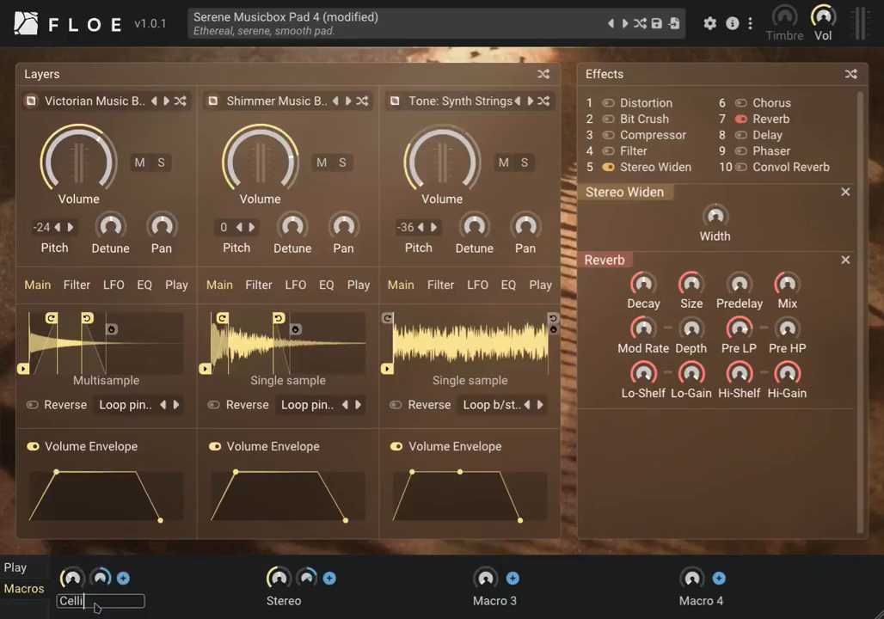
{"action": "left_click_drag", "start_coordinate": [95, 607], "coordinate": [71, 604]}
{"action": "key", "text": "Return"}
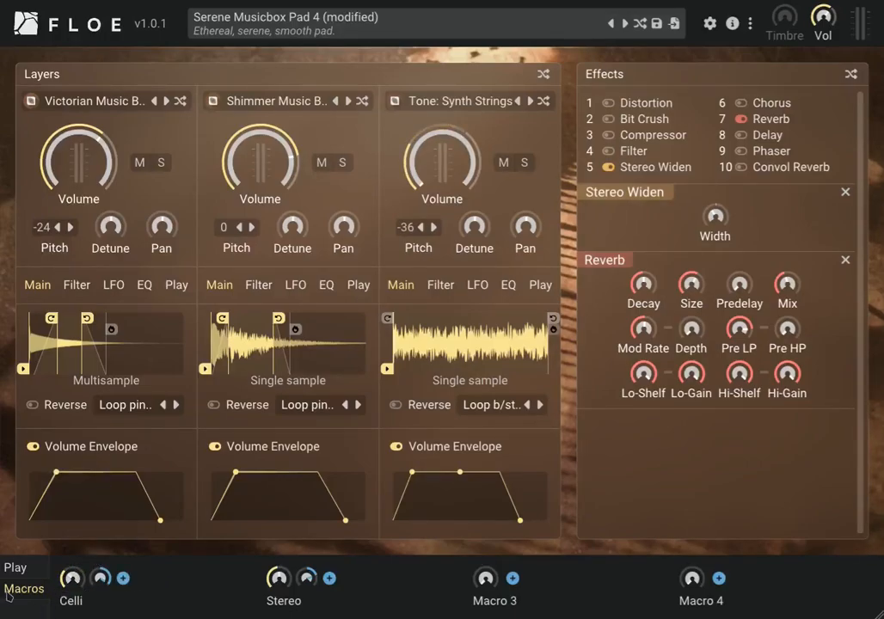
{"action": "left_click", "coordinate": [16, 567]}
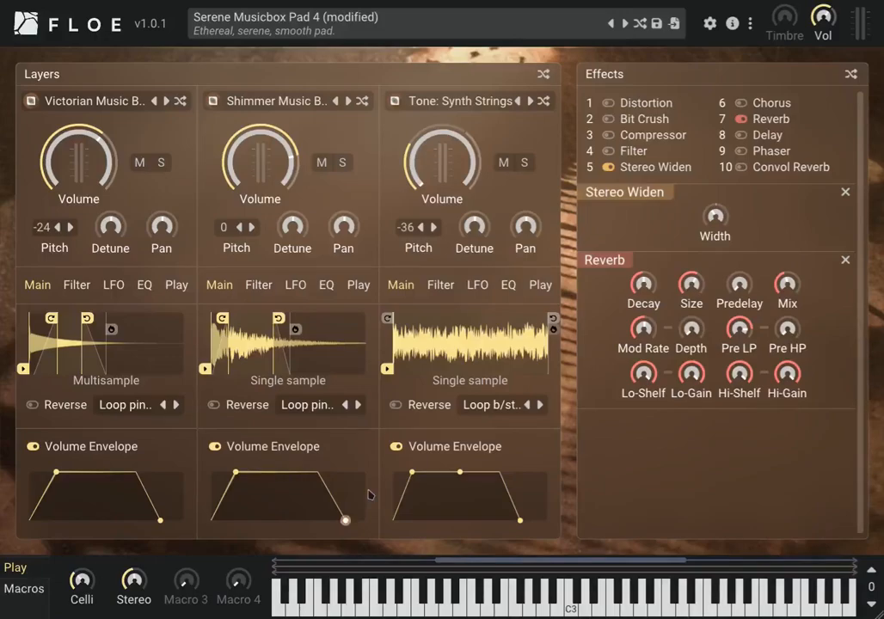